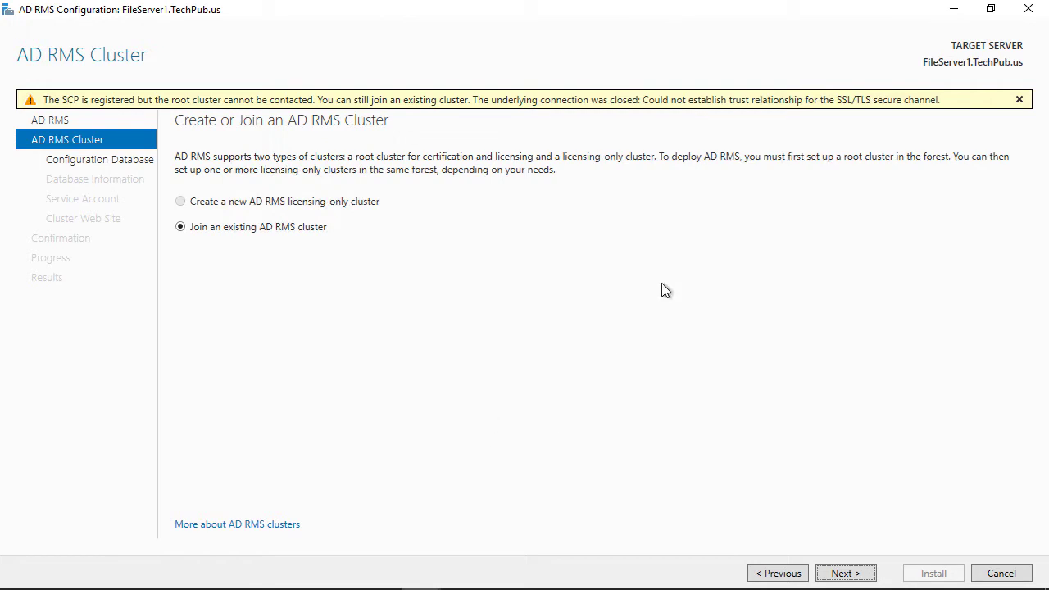
Launch ADSI Edit from Server Manager's Tools menu.
mouse_move(822, 5)
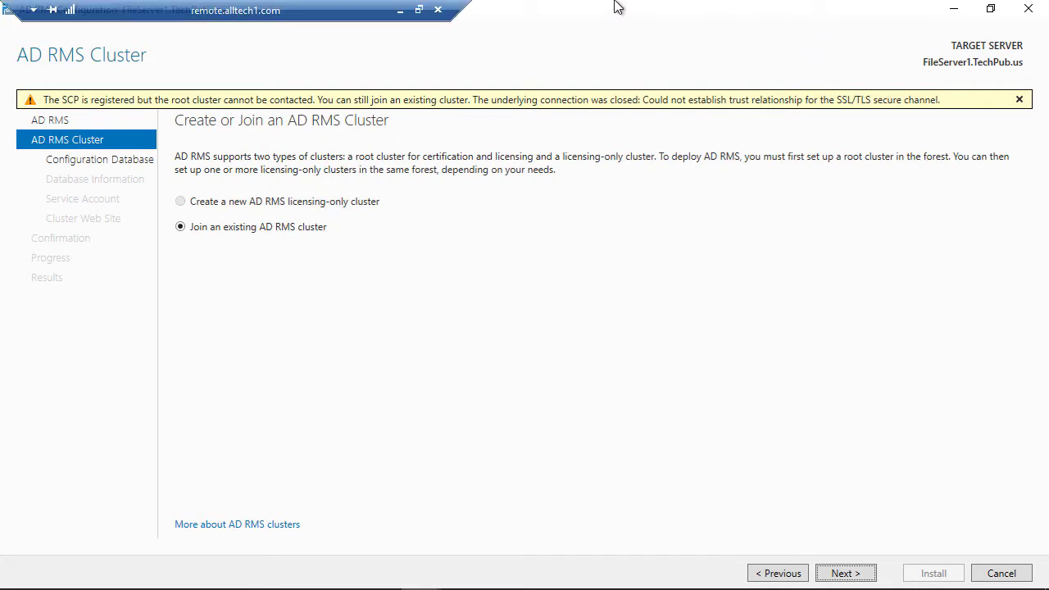
mouse_move(619, 8)
left_click(668, 11)
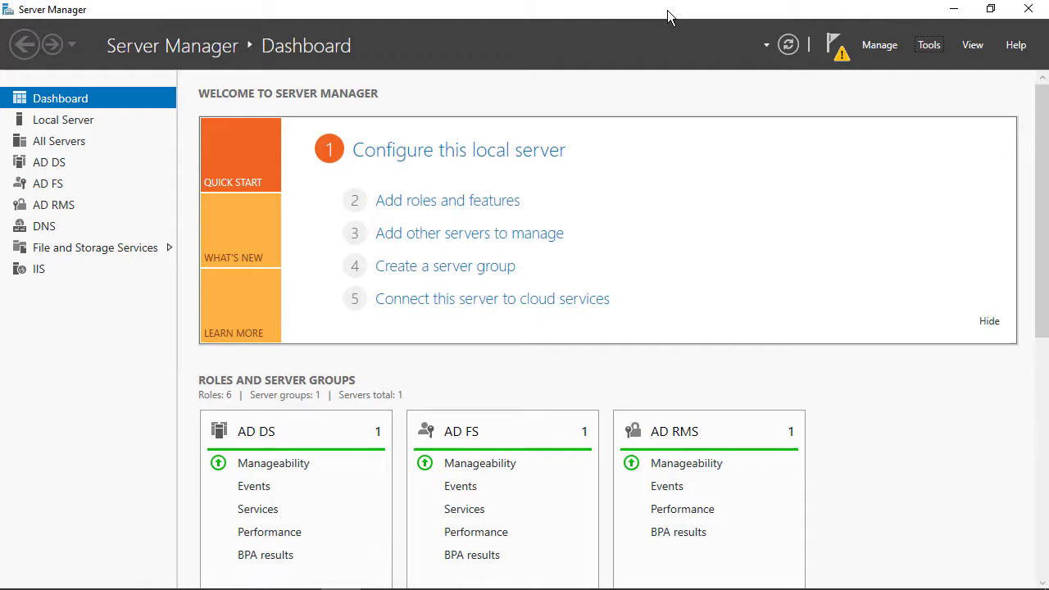
left_click(929, 46)
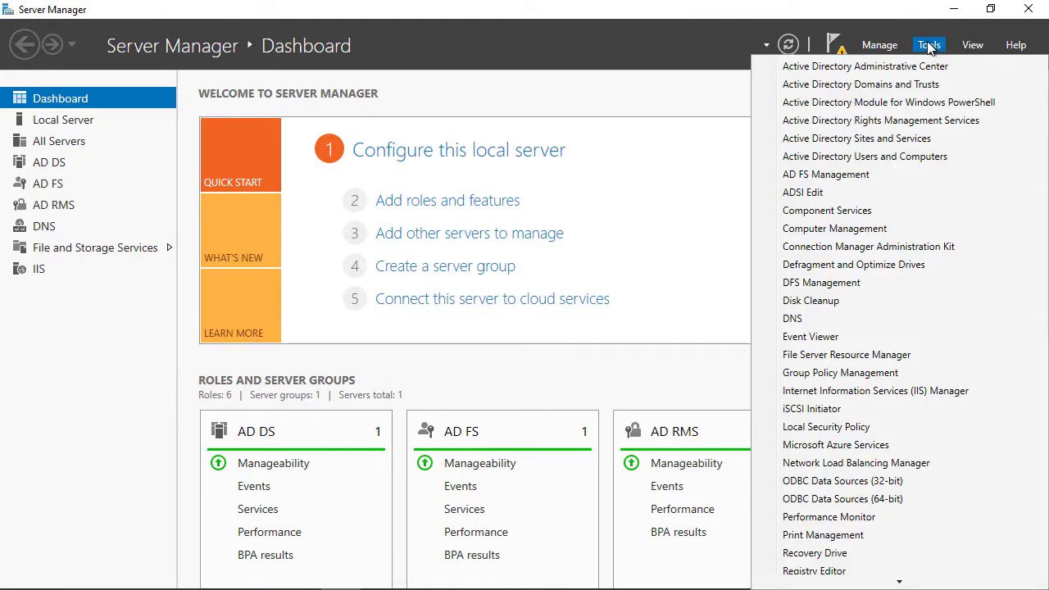
left_click(863, 192)
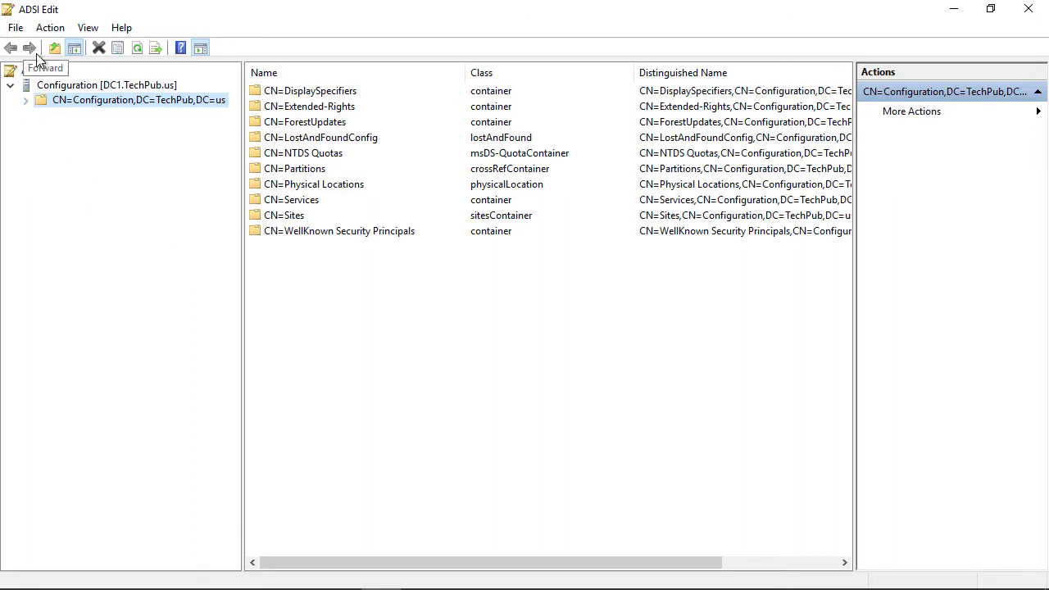
Confirm the DC1.TechPub.us connection settings use the Configuration naming context.
left_click(65, 86)
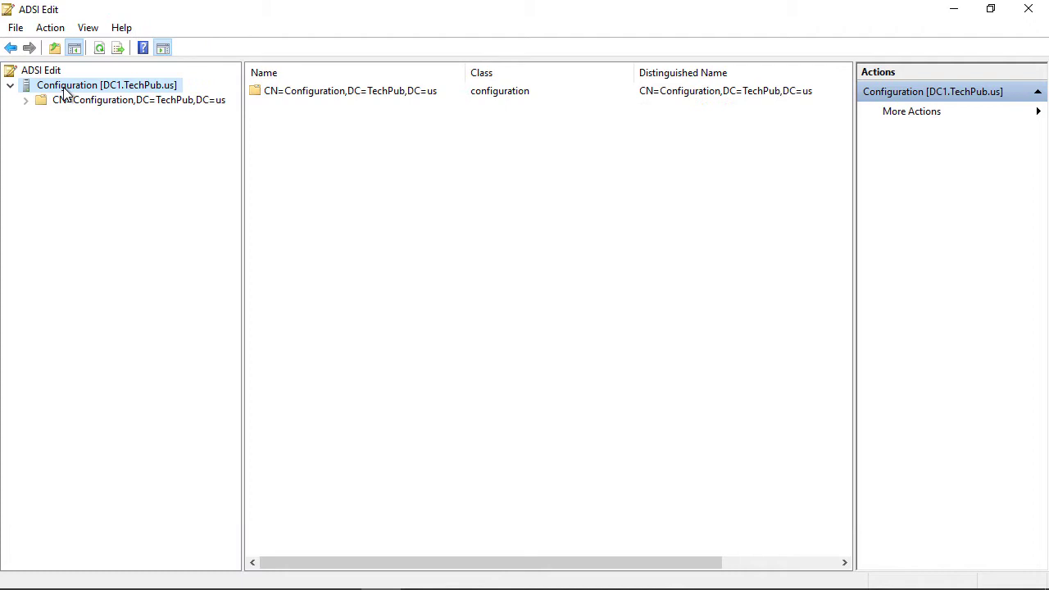
left_click(54, 28)
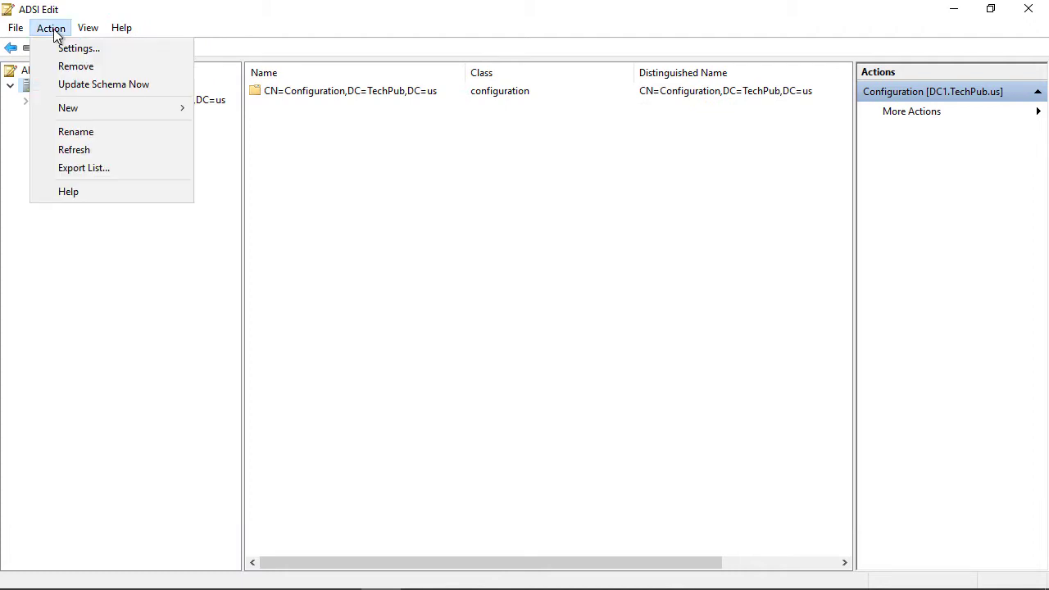
left_click(77, 48)
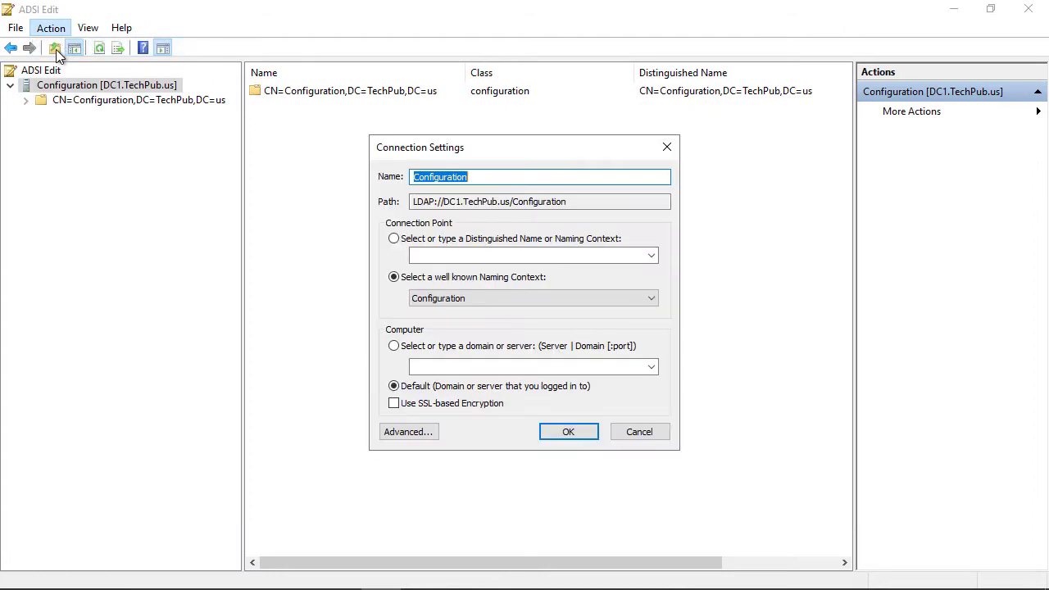
left_click(453, 300)
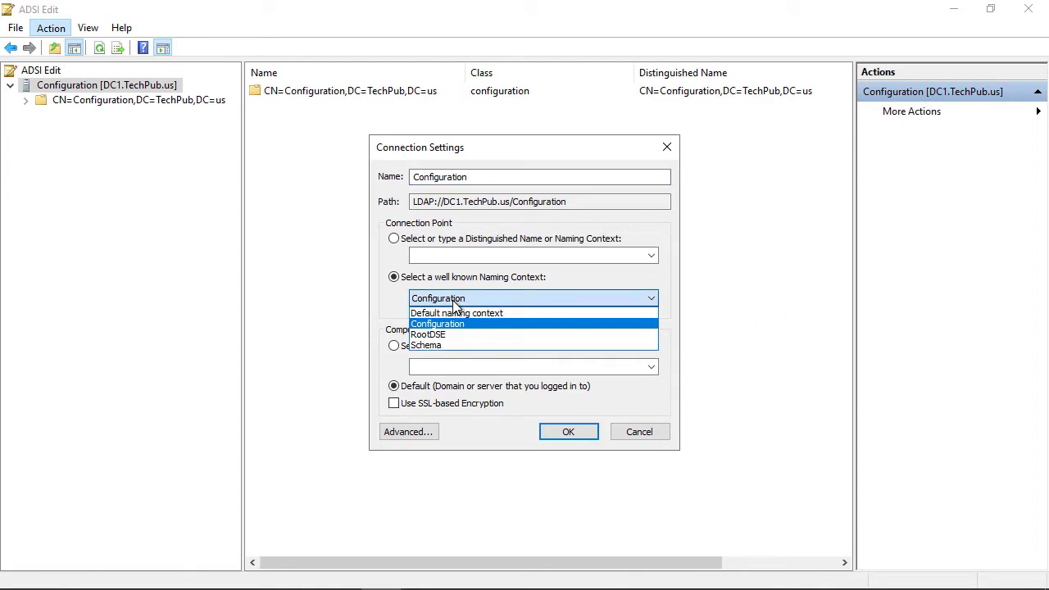
left_click(449, 323)
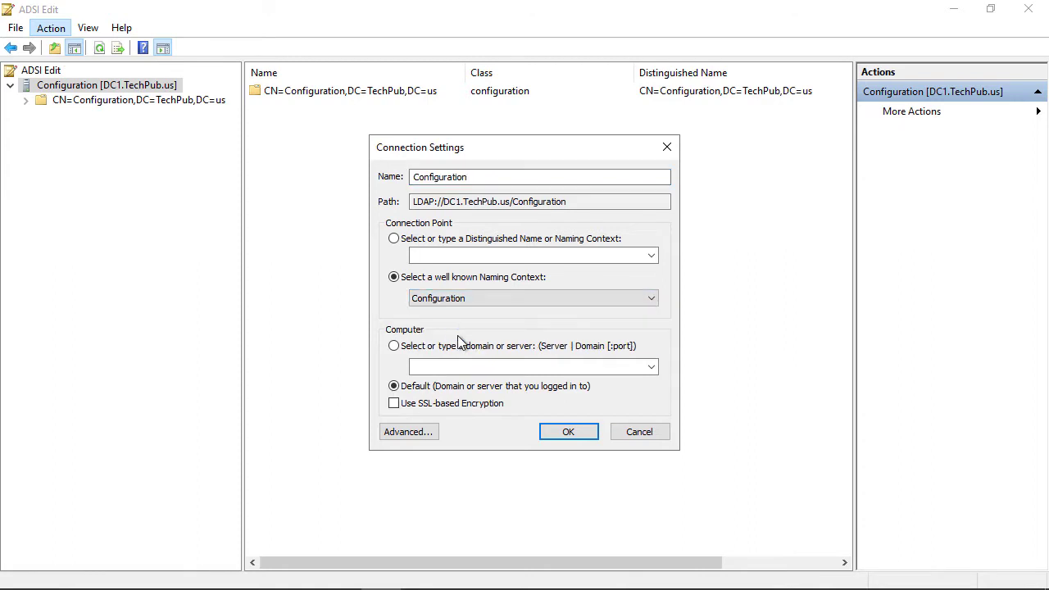
left_click(568, 432)
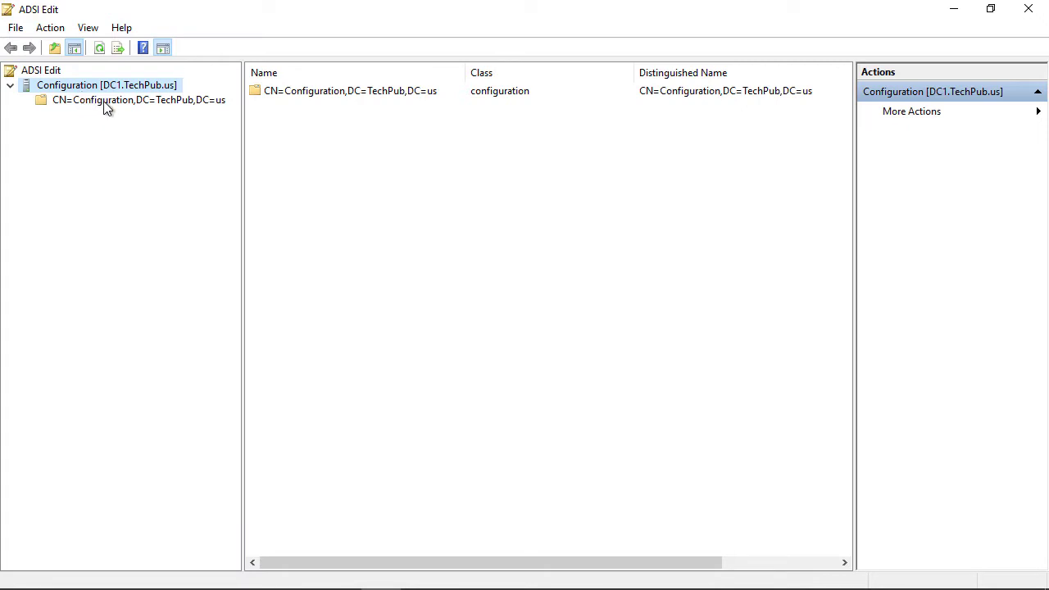
Expand CN=Configuration and CN=Services, then open CN=RightsManagementServices to reveal its CN=SCP object.
double_click(136, 100)
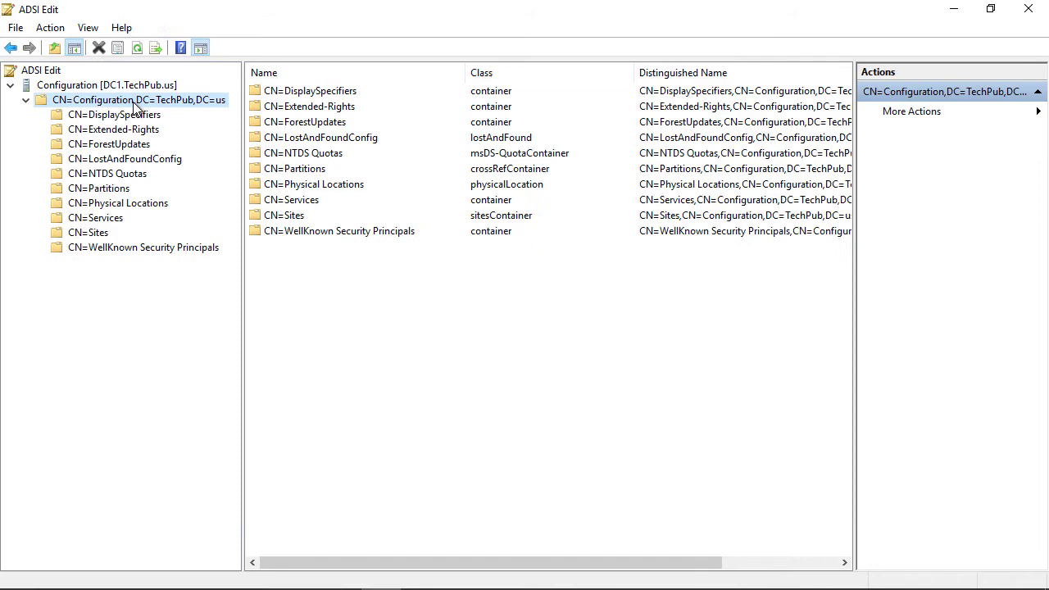
double_click(113, 220)
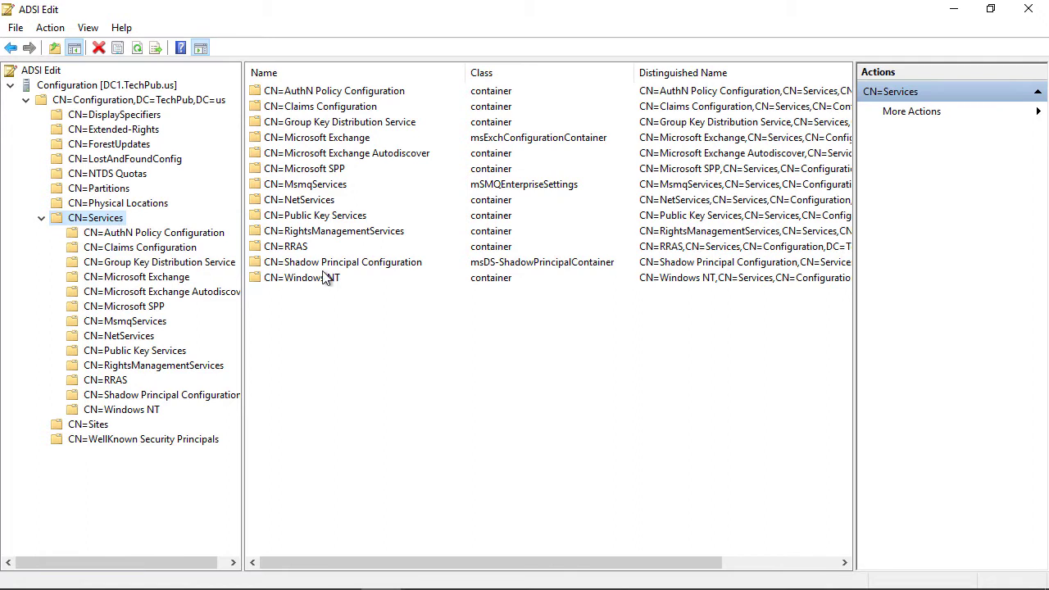
left_click(358, 237)
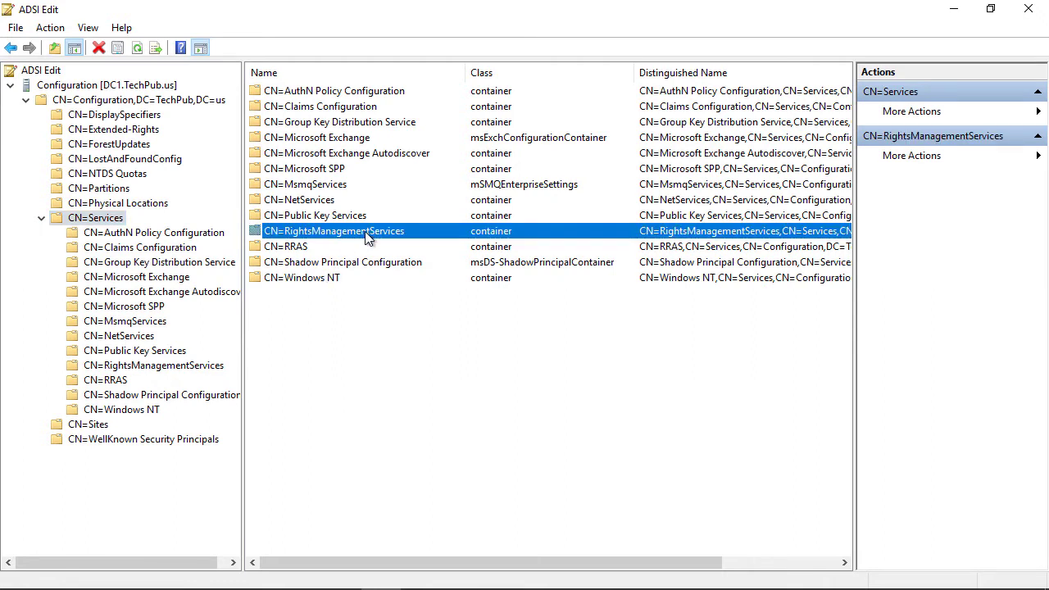
double_click(367, 237)
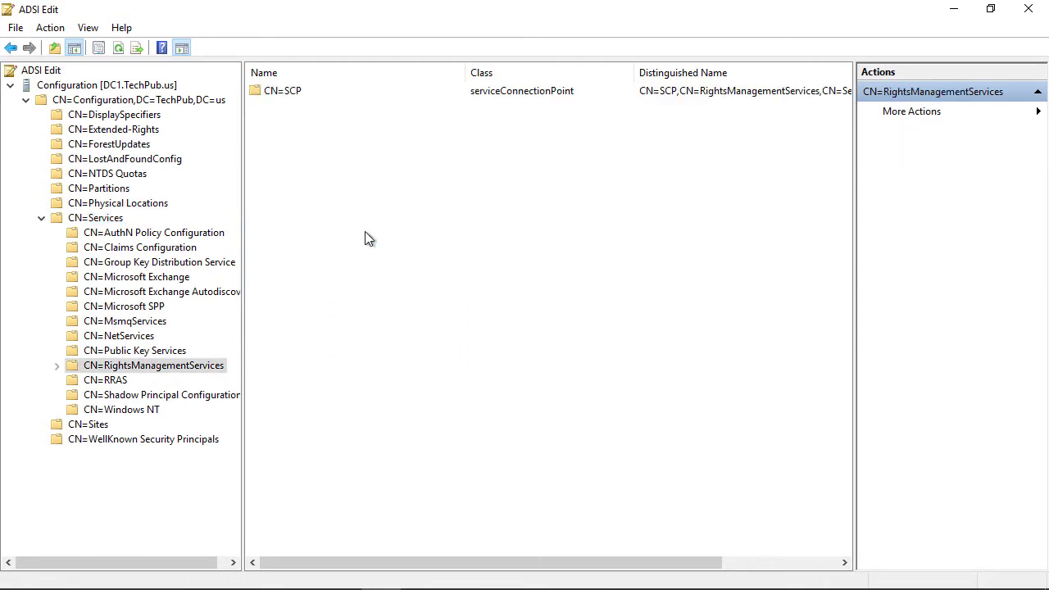
Delete the CN=SCP object, then delete the CN=RightsManagementServices container.
left_click(288, 92)
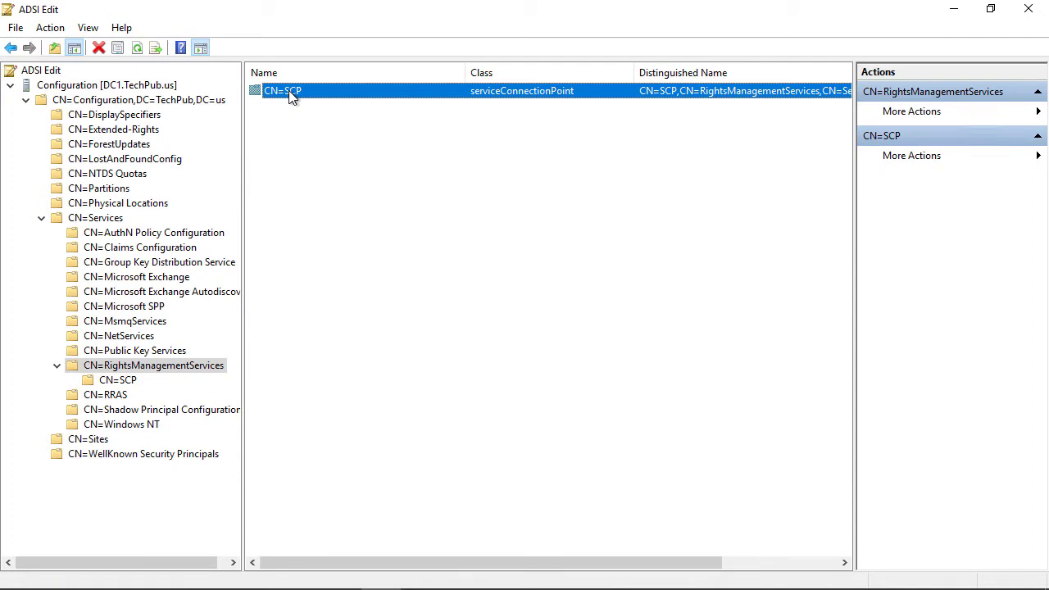
right_click(288, 95)
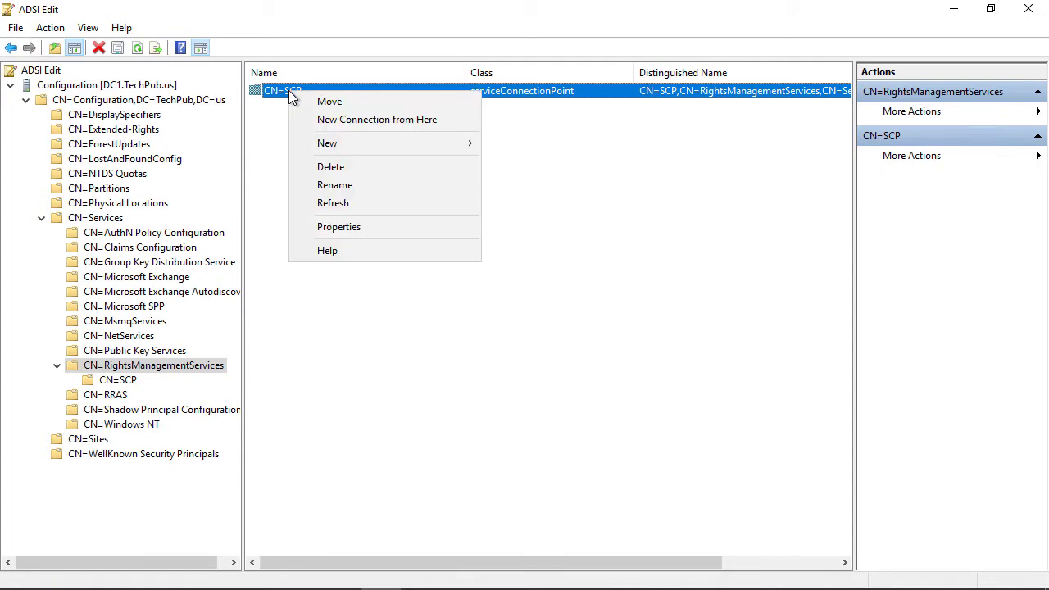
left_click(336, 167)
left_click(555, 363)
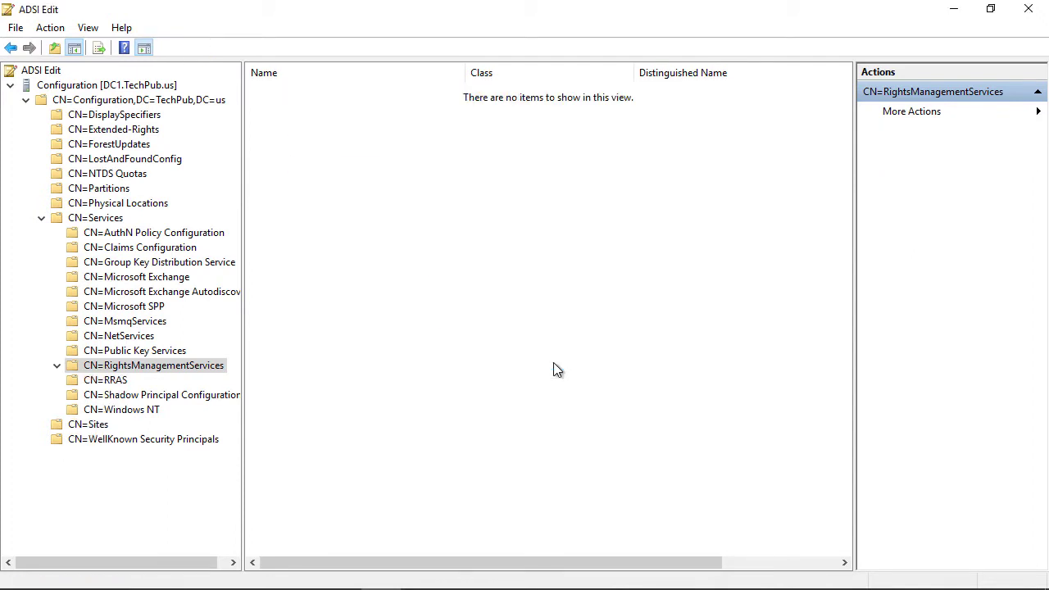
right_click(184, 368)
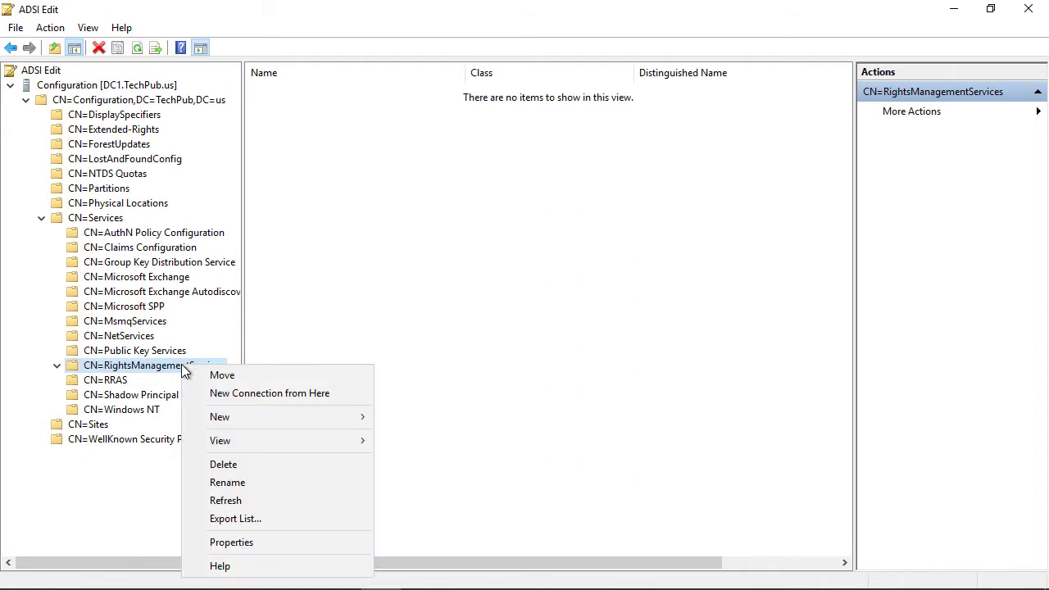
left_click(195, 465)
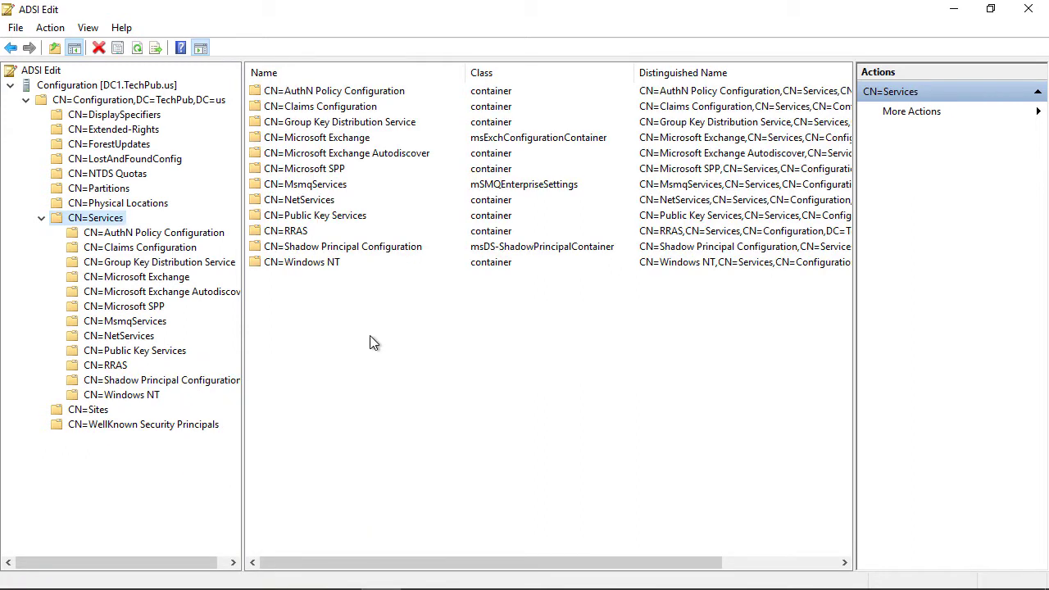
Start a new object under CN=Services using the serviceConnectionPoint class.
right_click(113, 218)
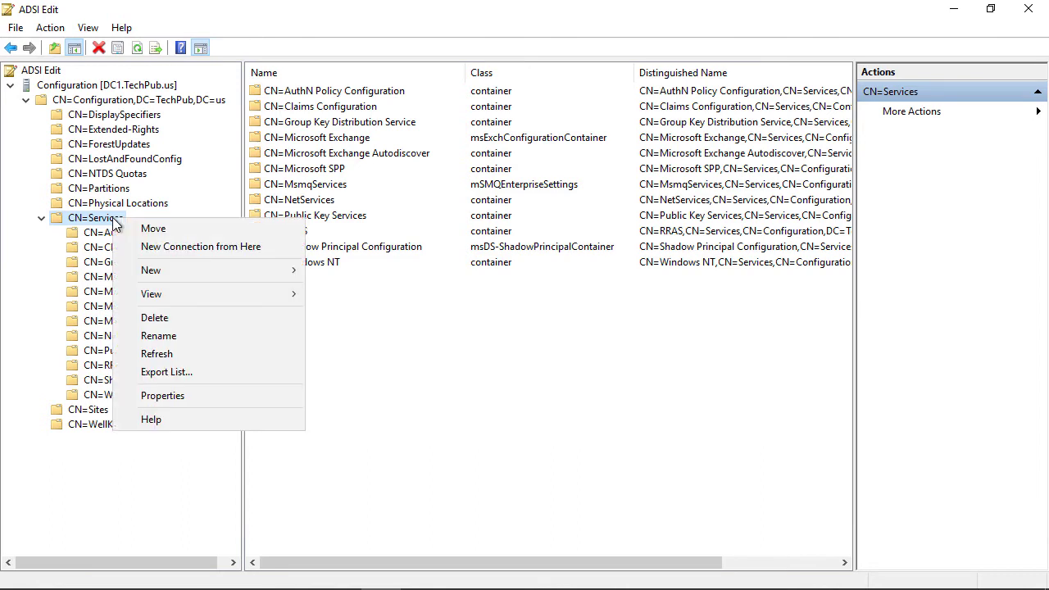
mouse_move(190, 273)
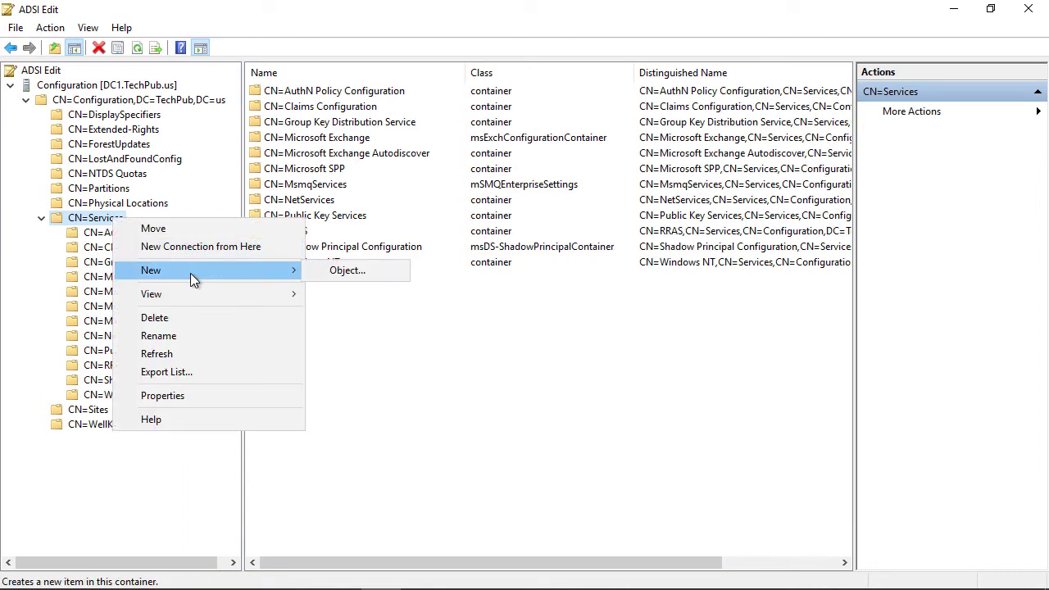
left_click(396, 270)
left_click(139, 185)
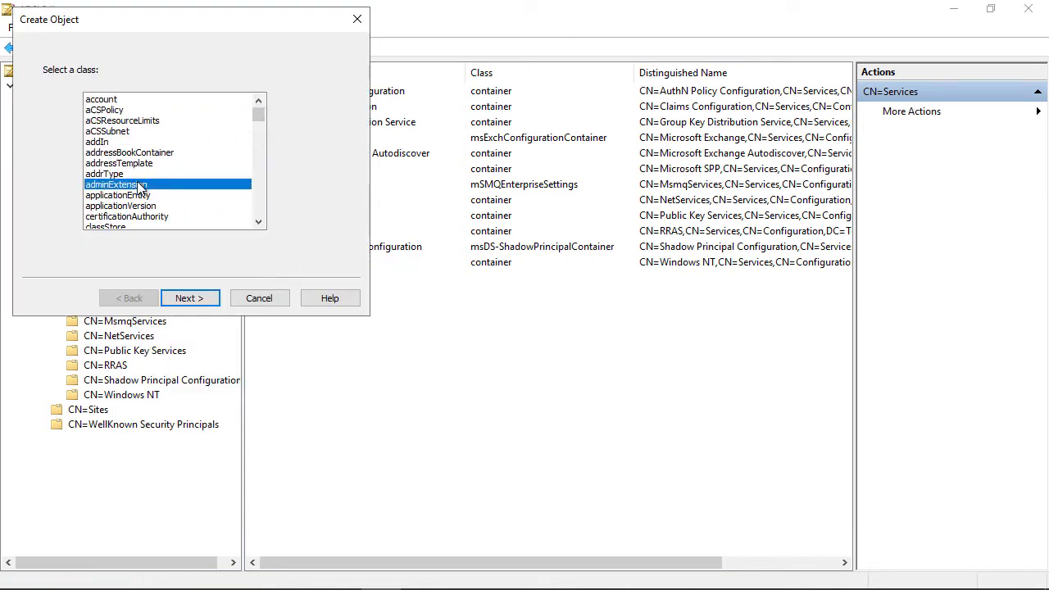
key("s")
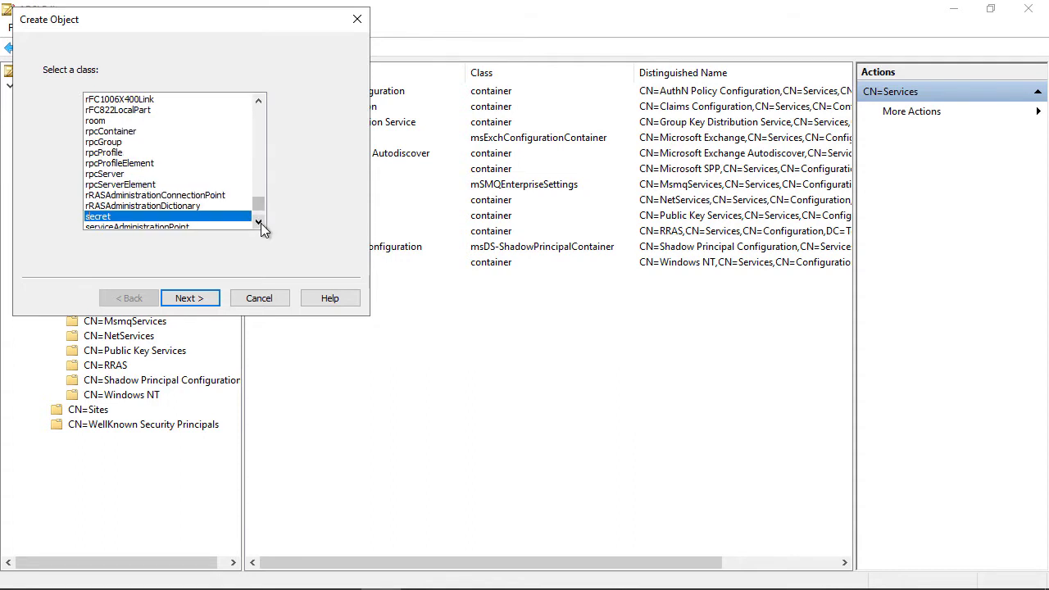
double_click(259, 221)
double_click(259, 221)
double_click(259, 221)
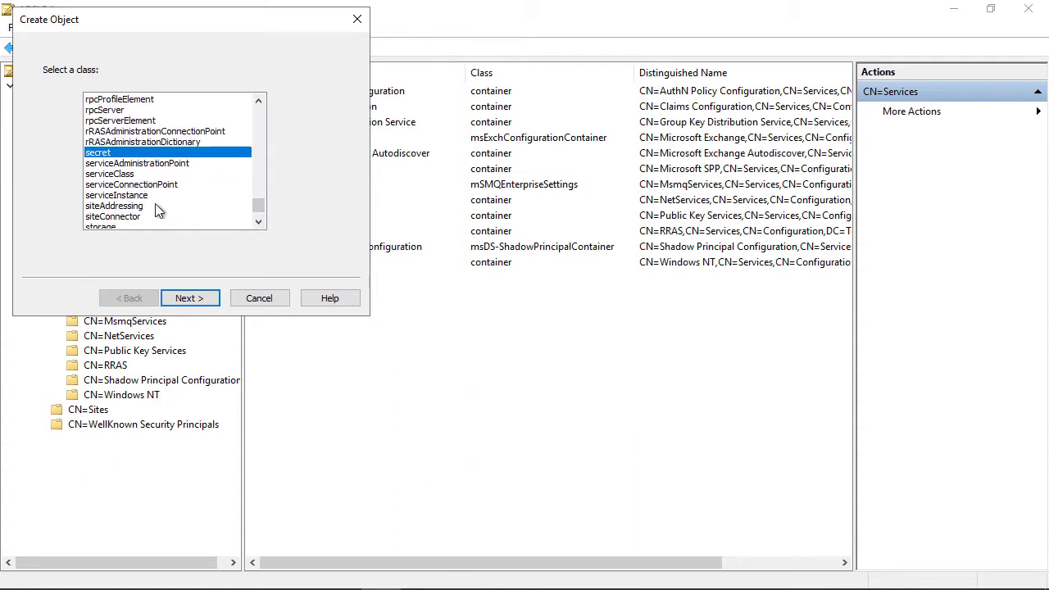
left_click(139, 185)
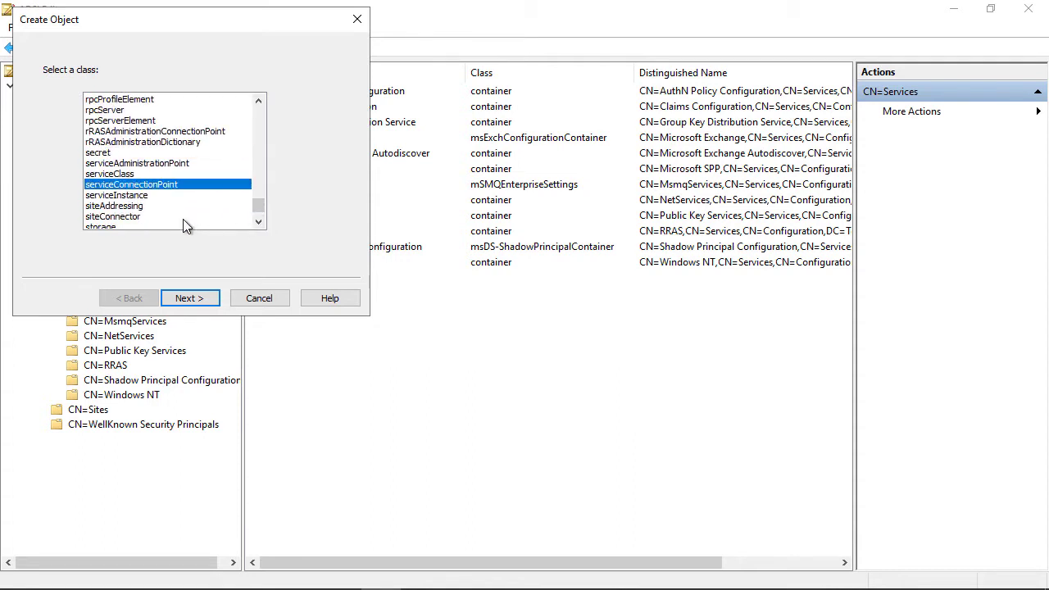
left_click(188, 300)
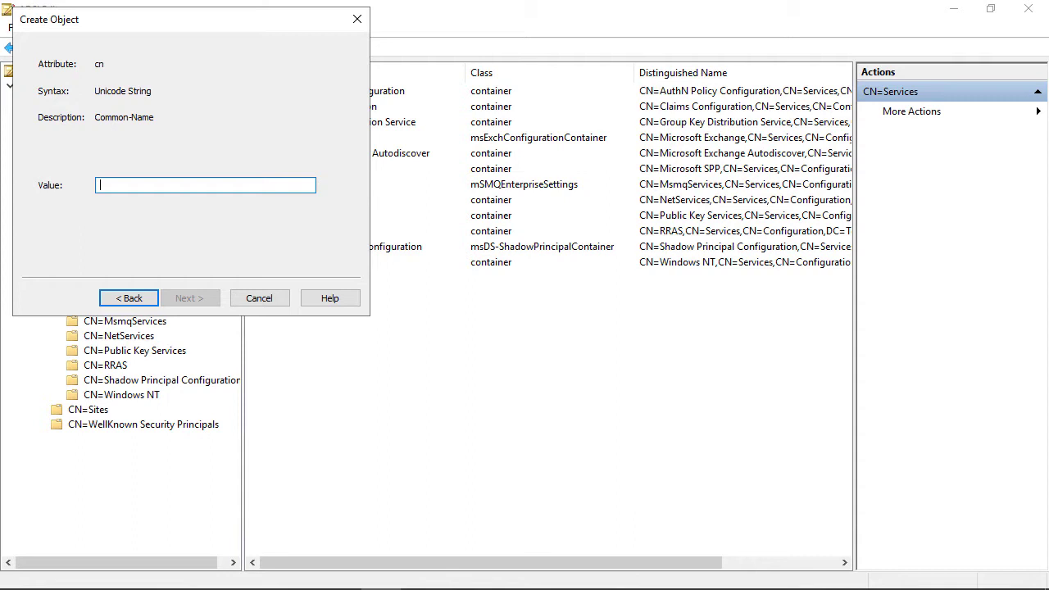
Name the object RightsManagementServices and finish creating it.
right_click(124, 187)
left_click(168, 255)
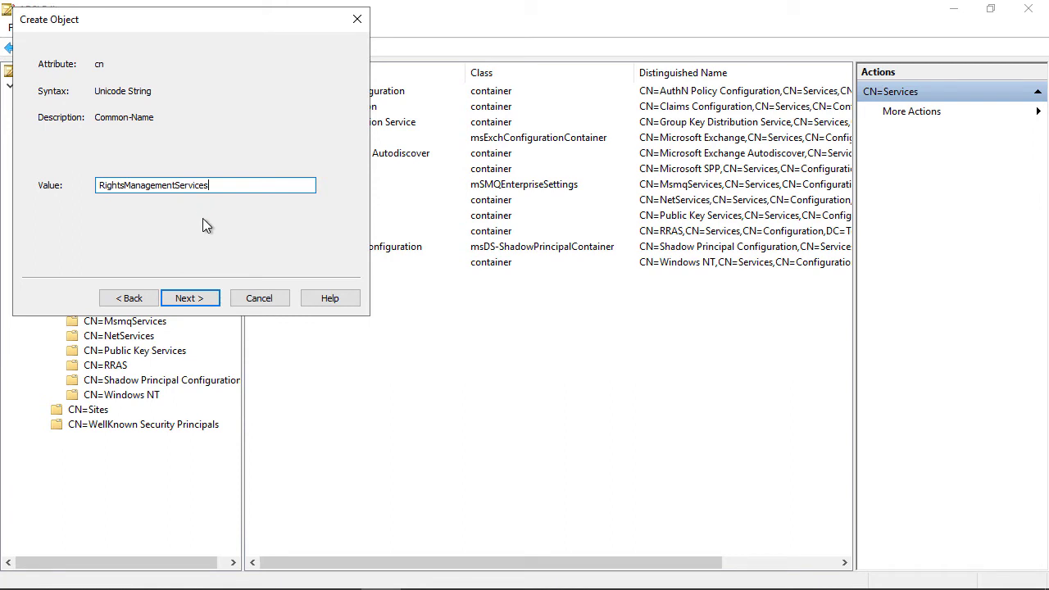
left_click(190, 298)
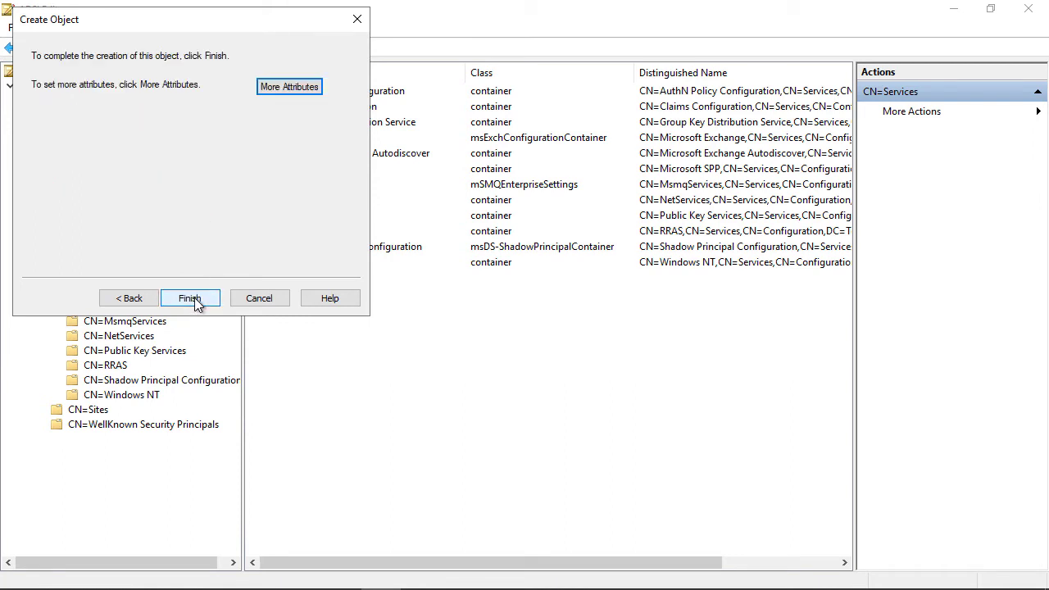
left_click(190, 298)
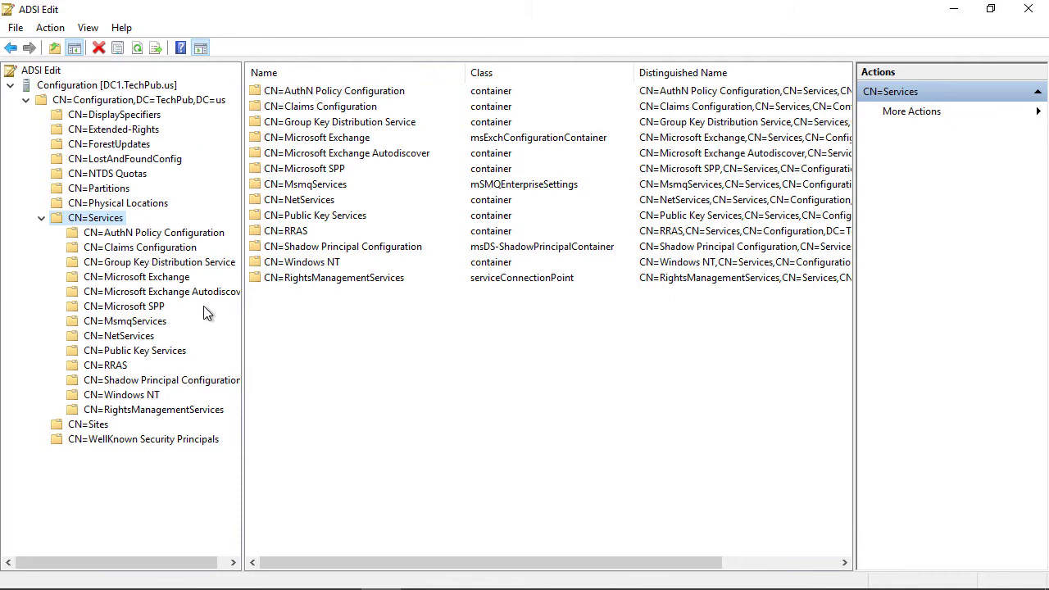
Create an mS-SQL-SQLServer object named SCP inside CN=RightsManagementServices.
left_click(180, 412)
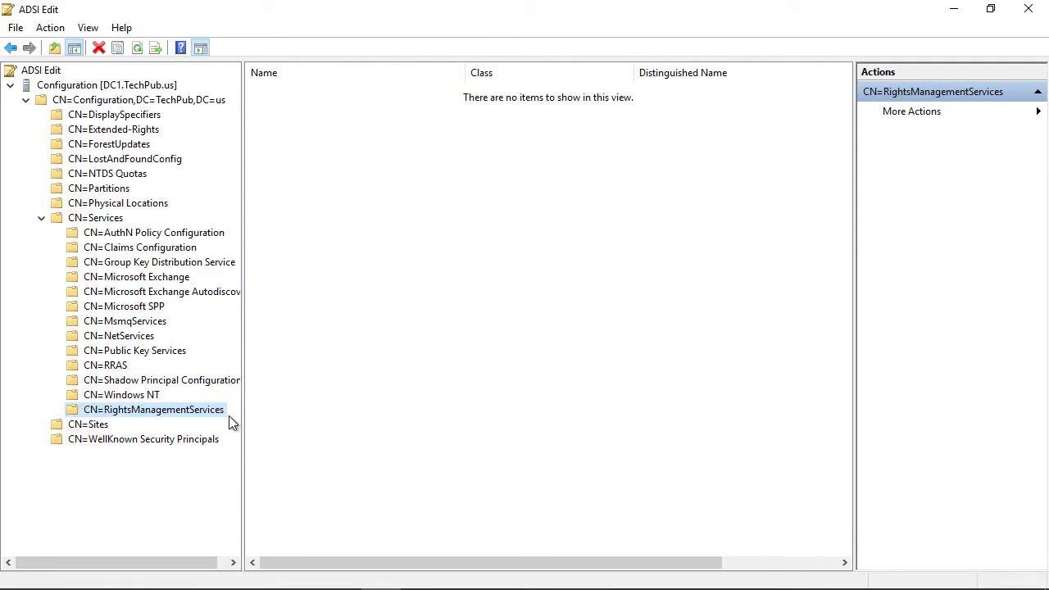
right_click(219, 415)
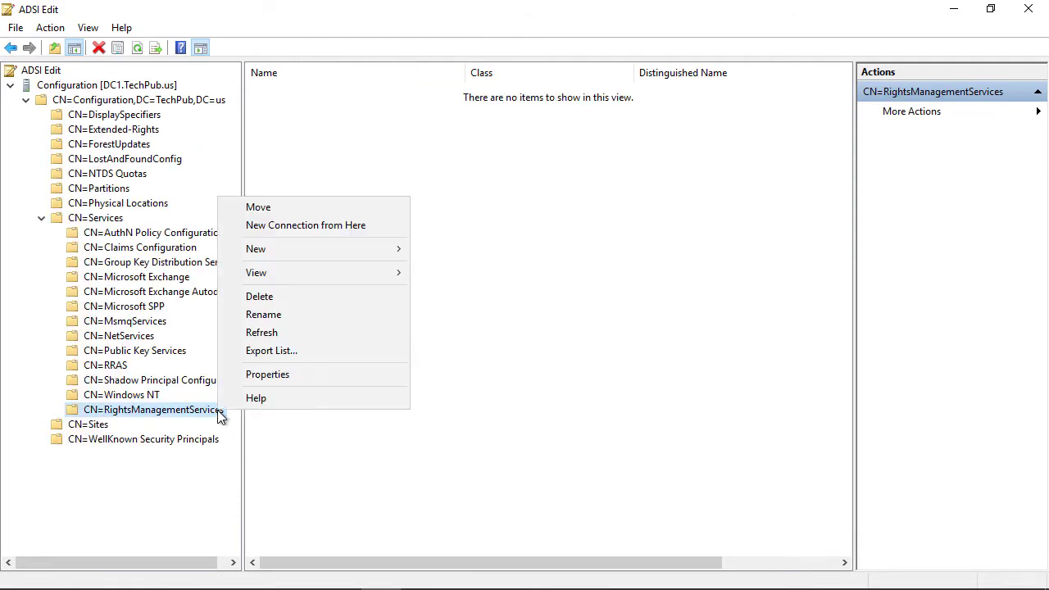
mouse_move(363, 249)
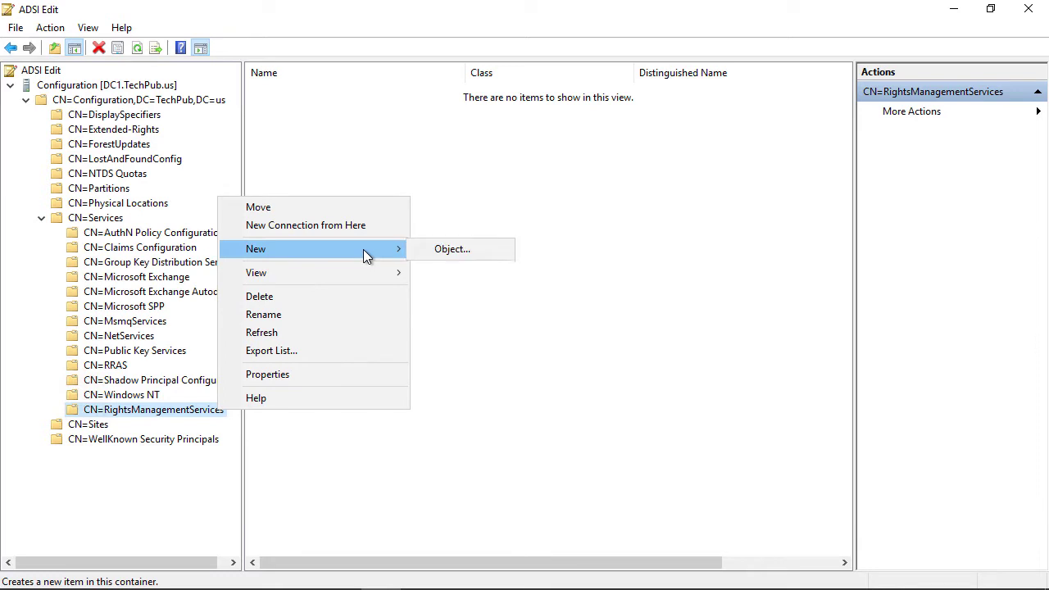
left_click(446, 247)
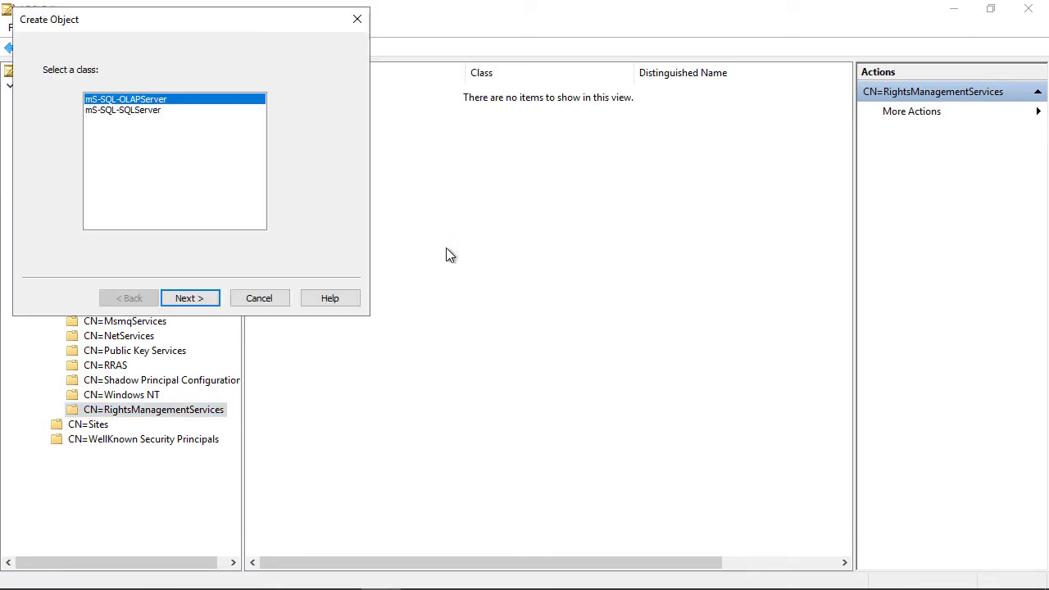
left_click(141, 113)
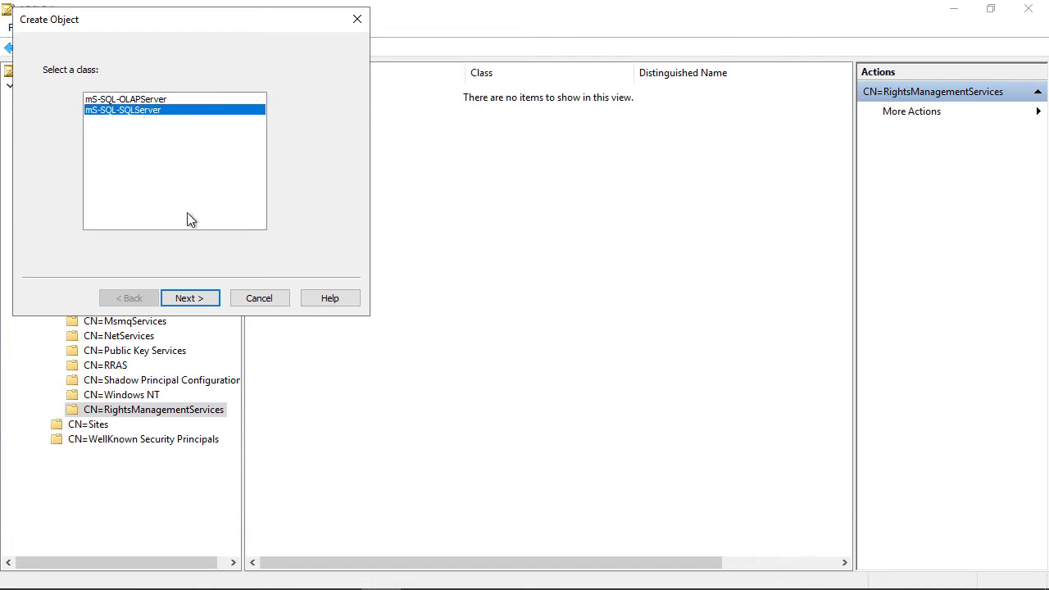
left_click(184, 300)
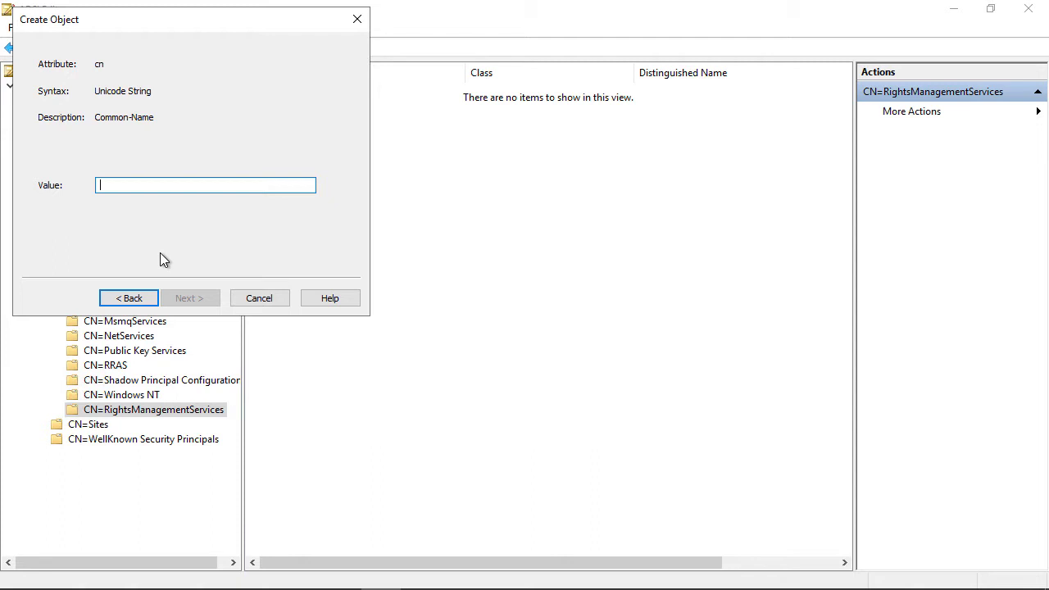
type("SCP")
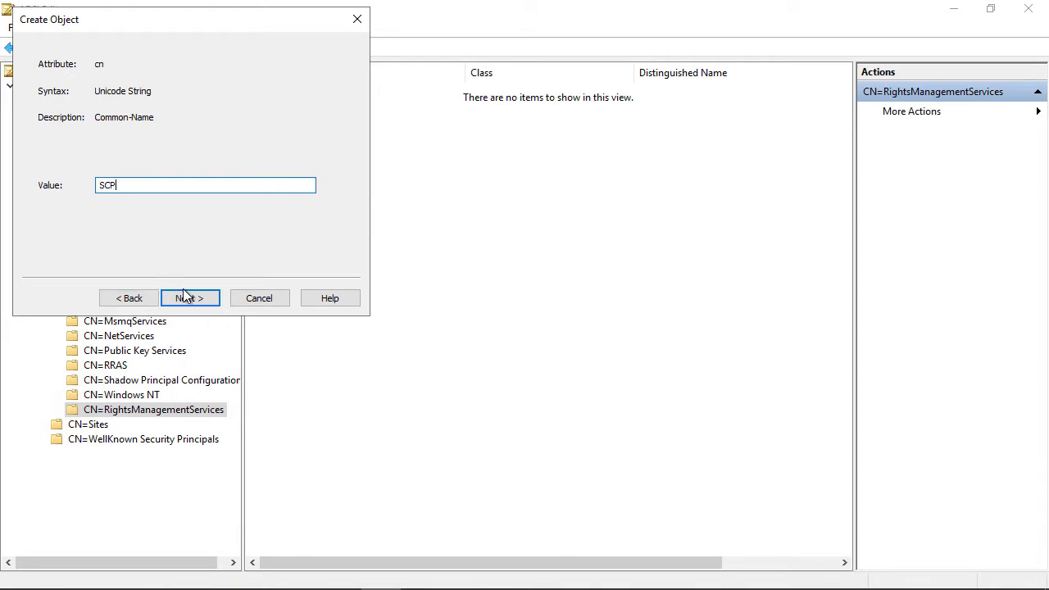
left_click(188, 298)
left_click(189, 299)
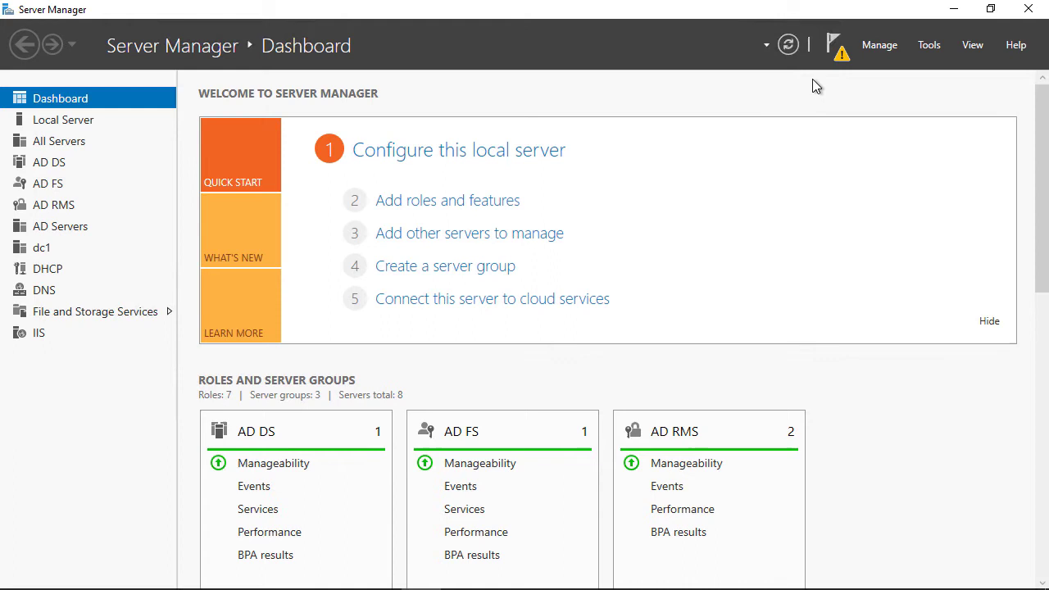
Show Server Manager's pending post-deployment configuration notifications.
left_click(837, 51)
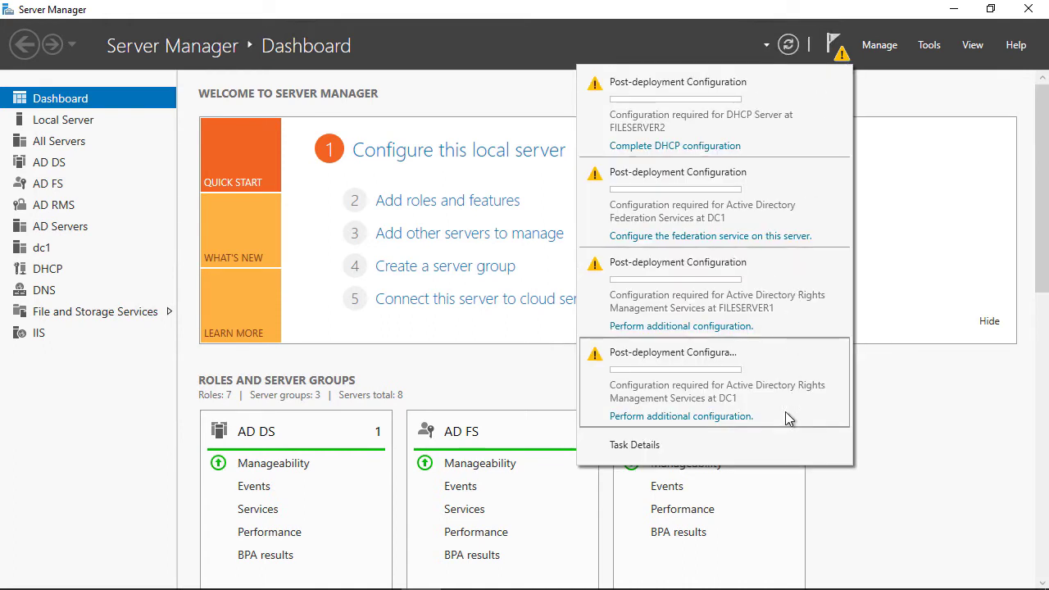
Start AD RMS configuration for DC1, maximize the wizard, and supply the domain administrator's credentials.
left_click(690, 418)
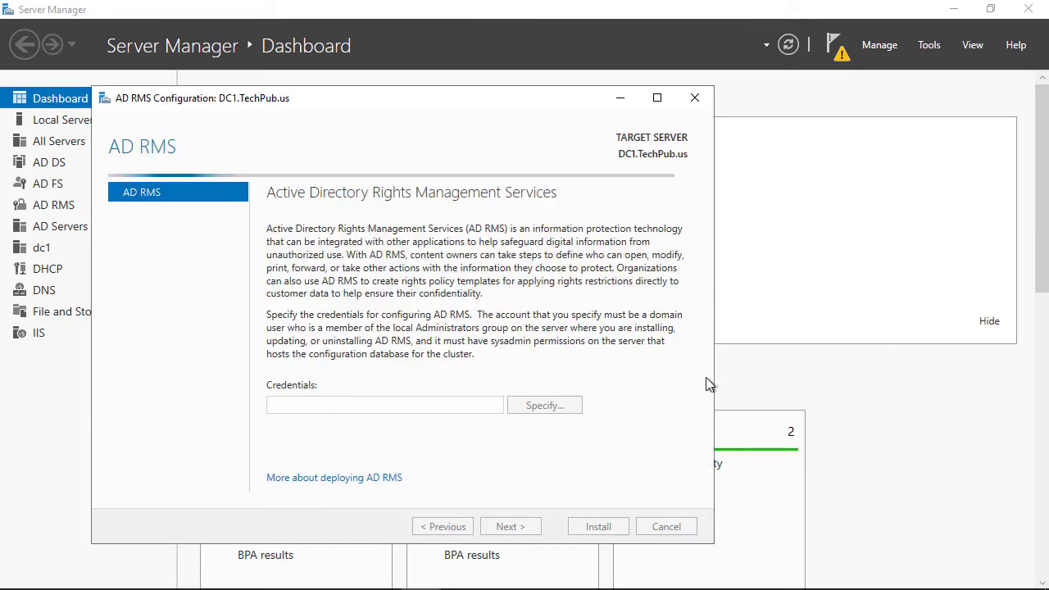
left_click(656, 97)
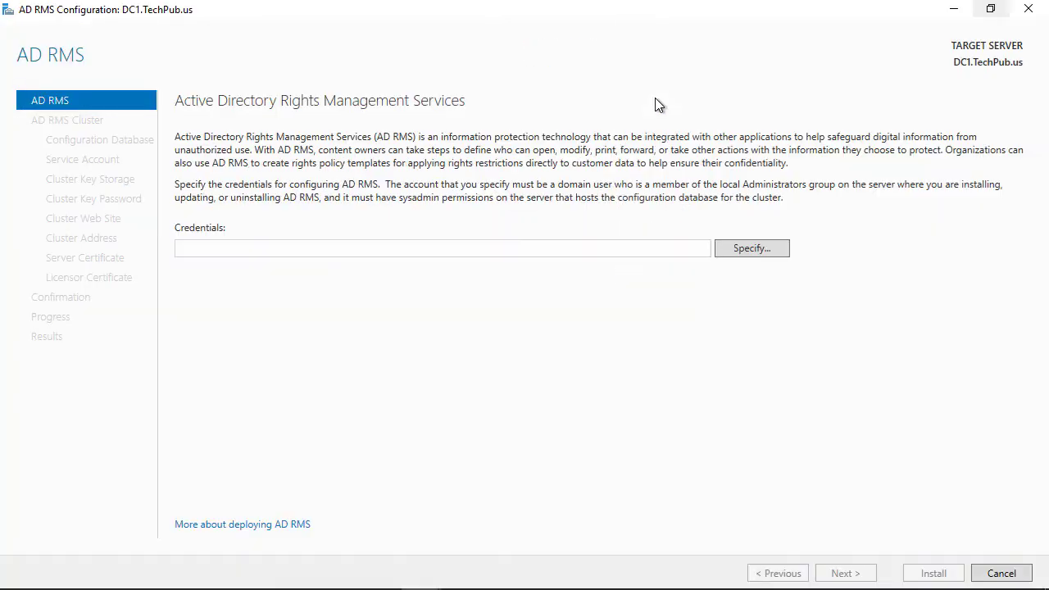
left_click(739, 249)
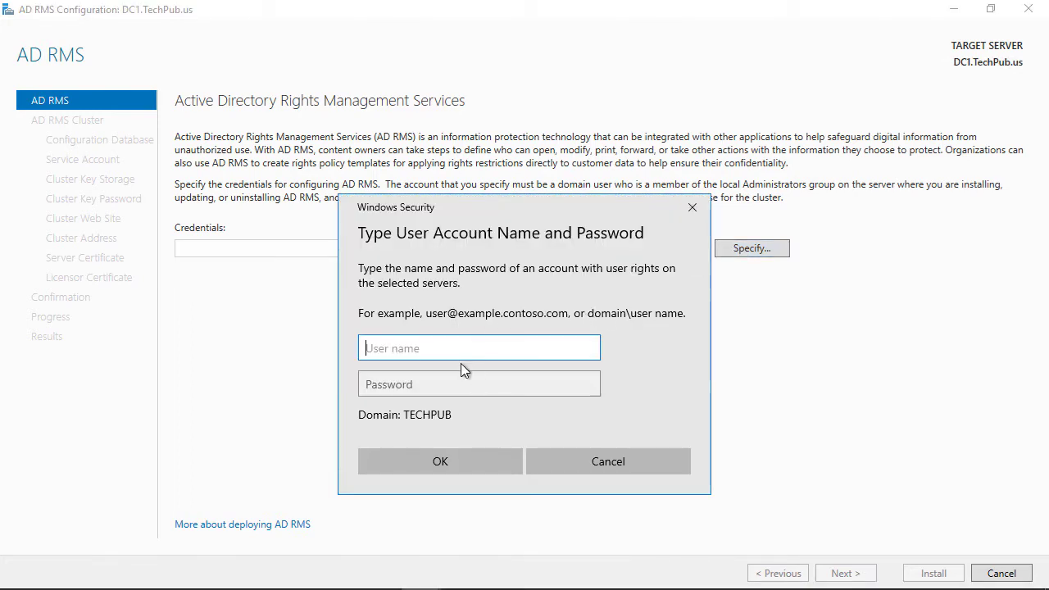
type("techpub\\")
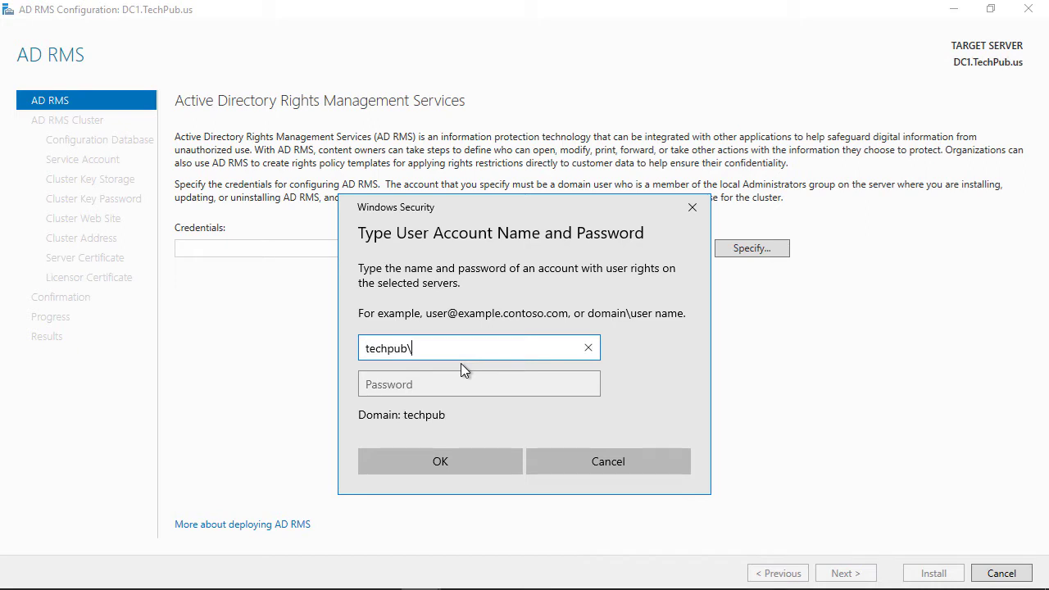
type("administrator")
key("Tab")
type("*********")
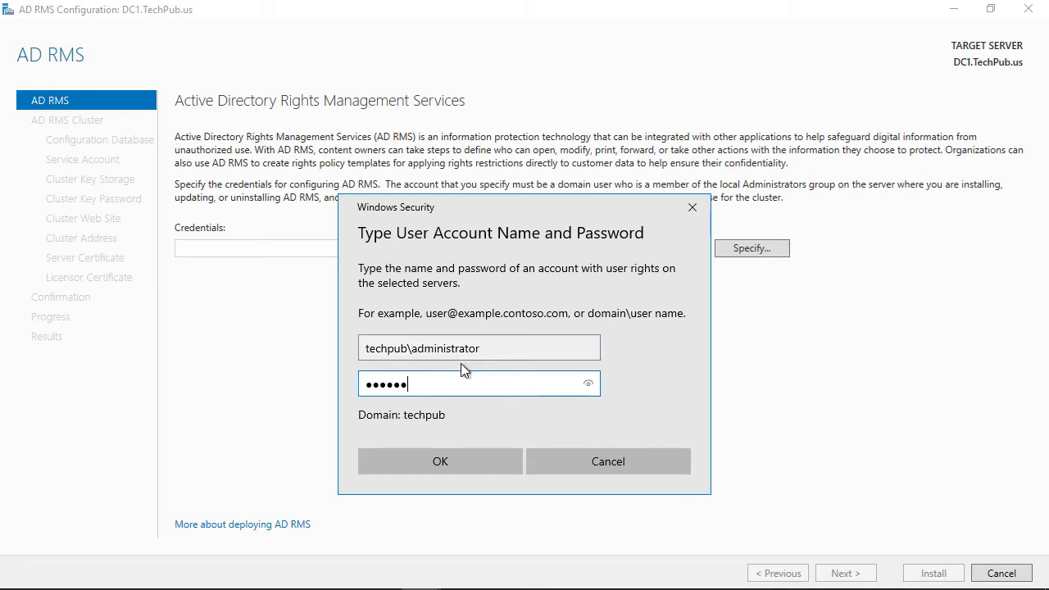
left_click(453, 464)
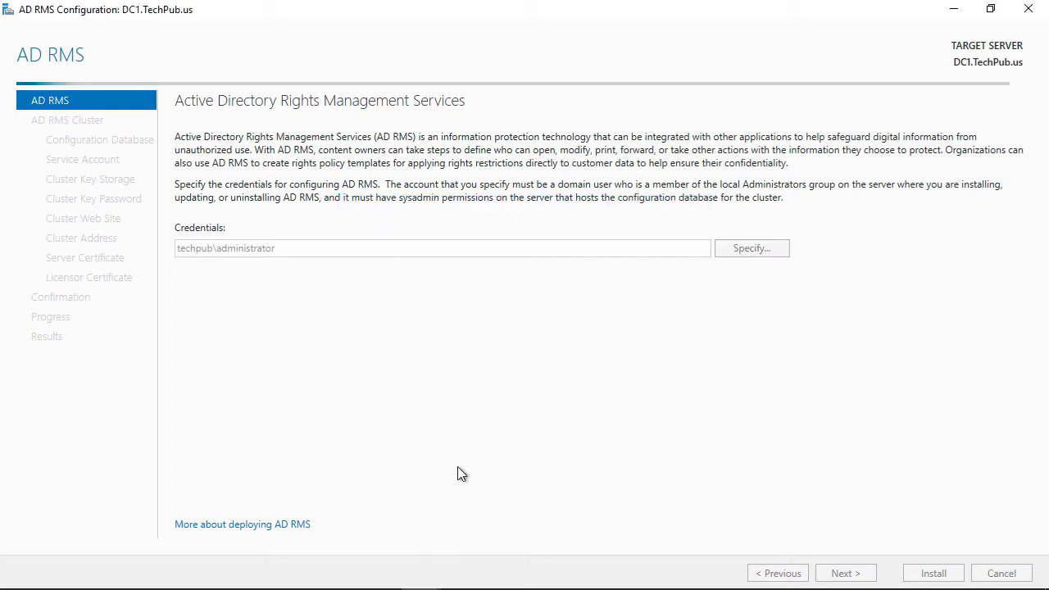
left_click(845, 574)
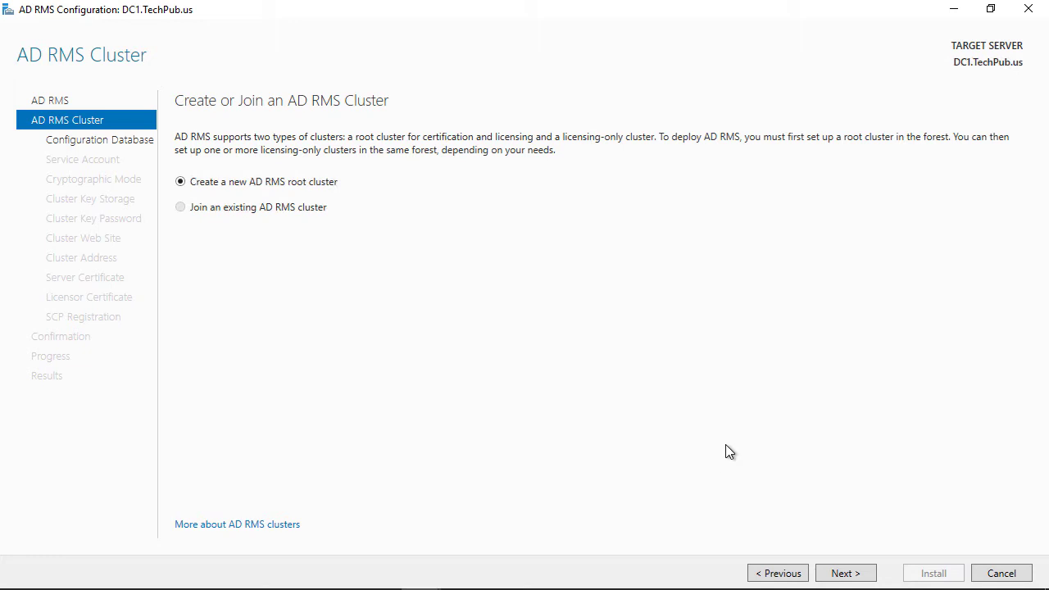
Choose a new AD RMS root cluster with Windows Internal Database on this server.
left_click(853, 580)
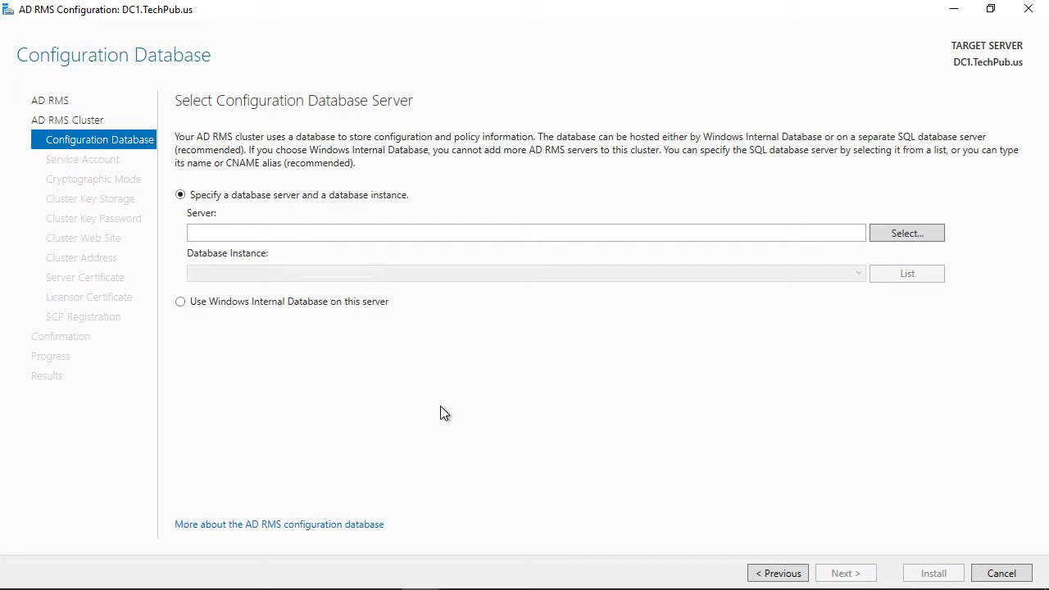
left_click(181, 303)
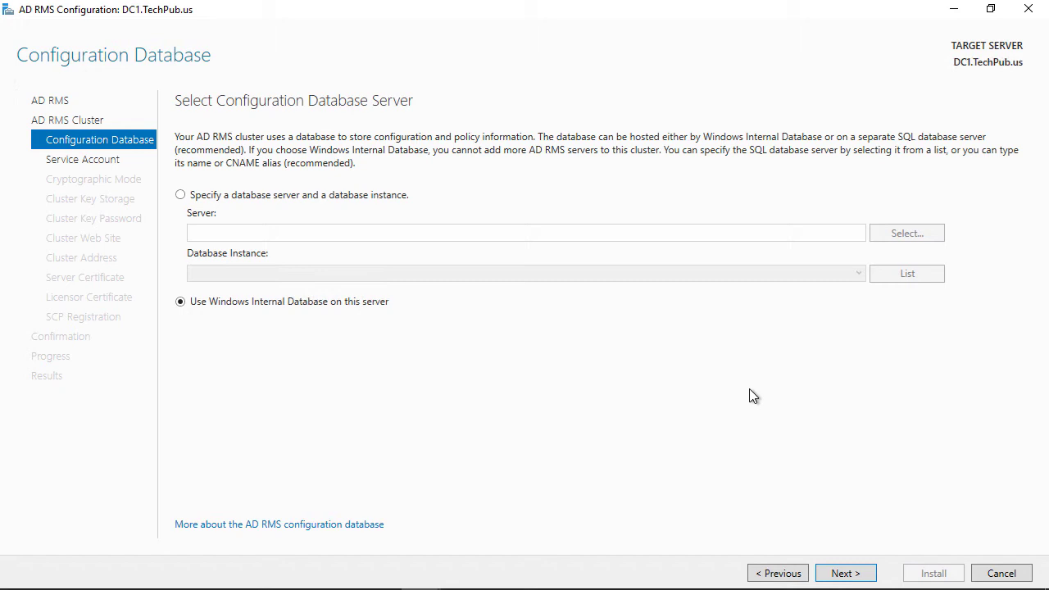
left_click(848, 573)
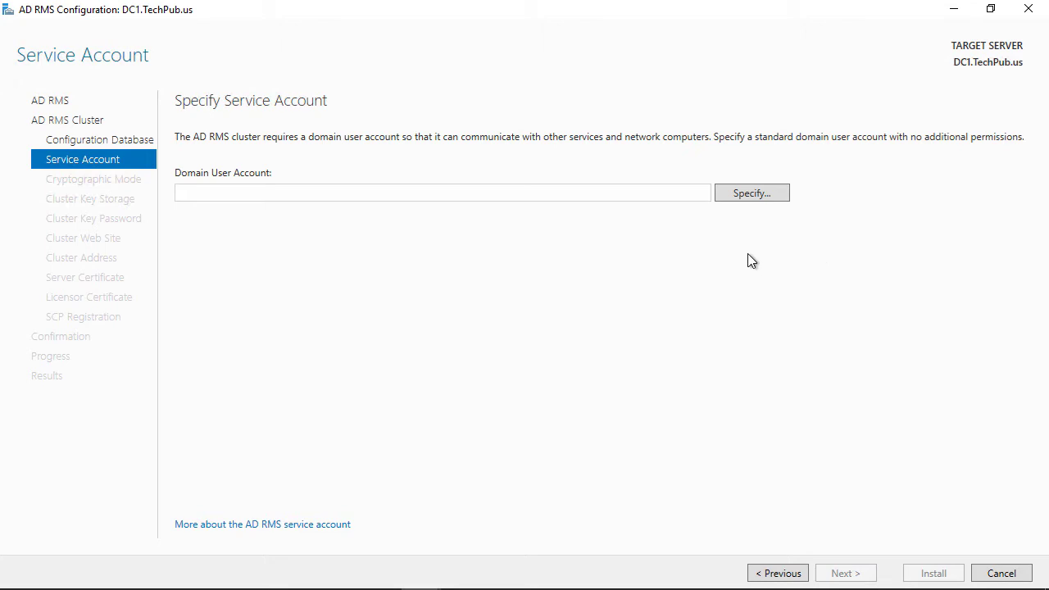
Specify the TECHPUB domain service account and its password for AD RMS.
left_click(745, 195)
type("t")
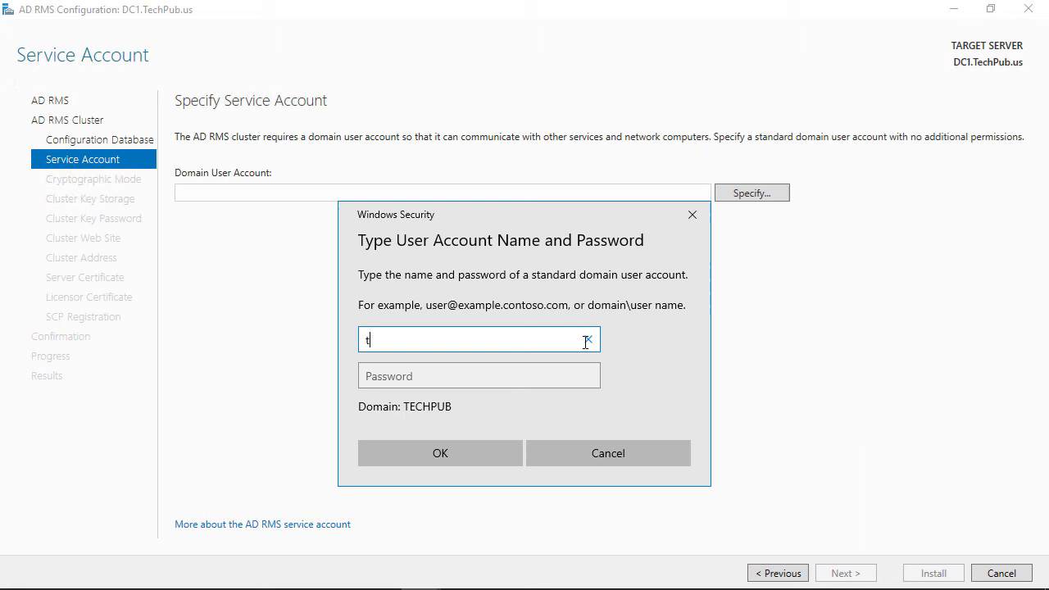
type("echpub\\")
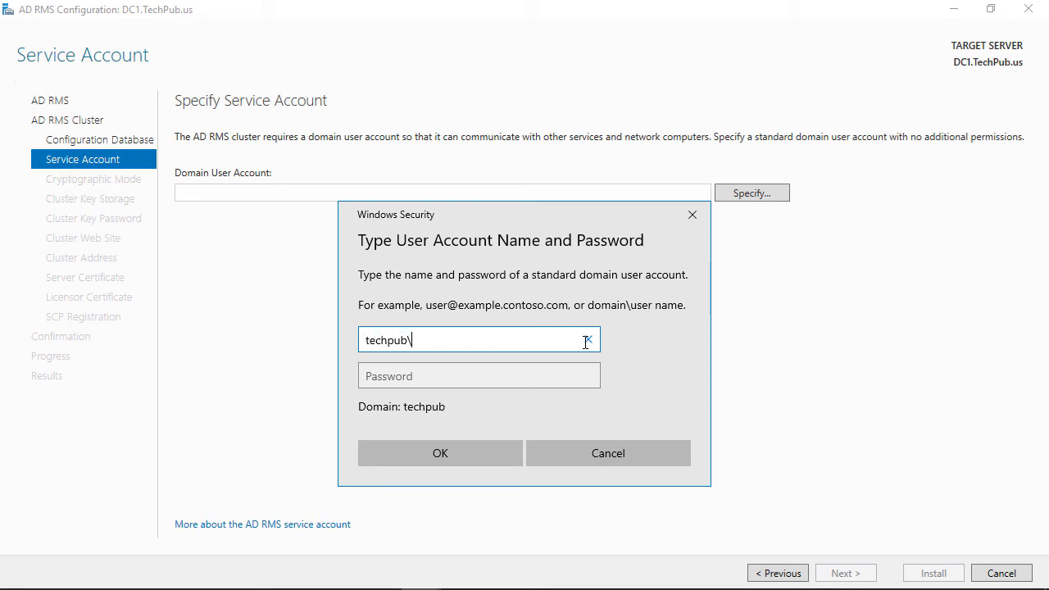
type("rmsadmin")
key("Tab")
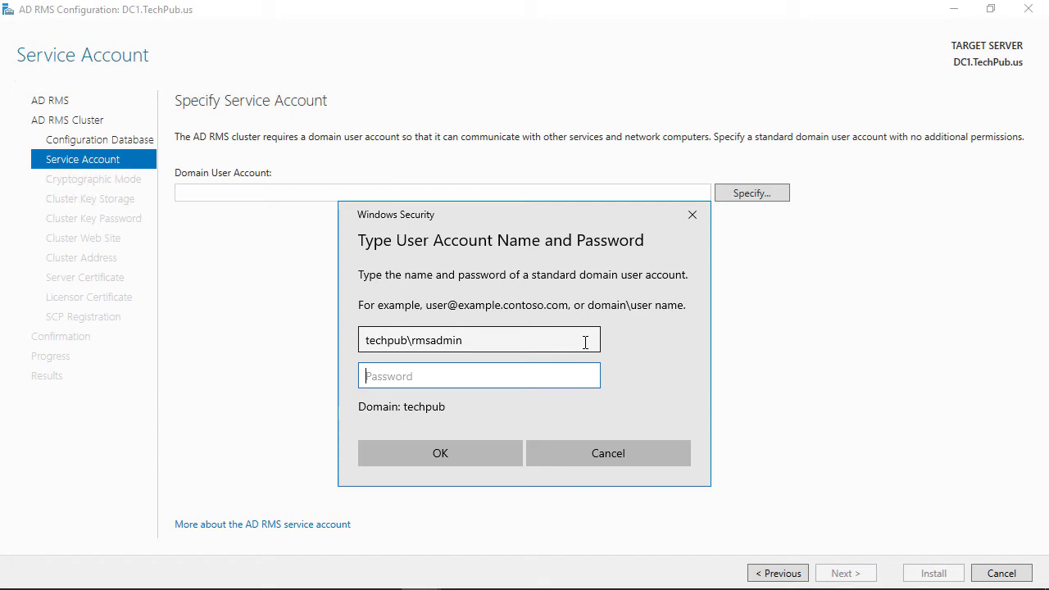
type("Pa$$w0rd")
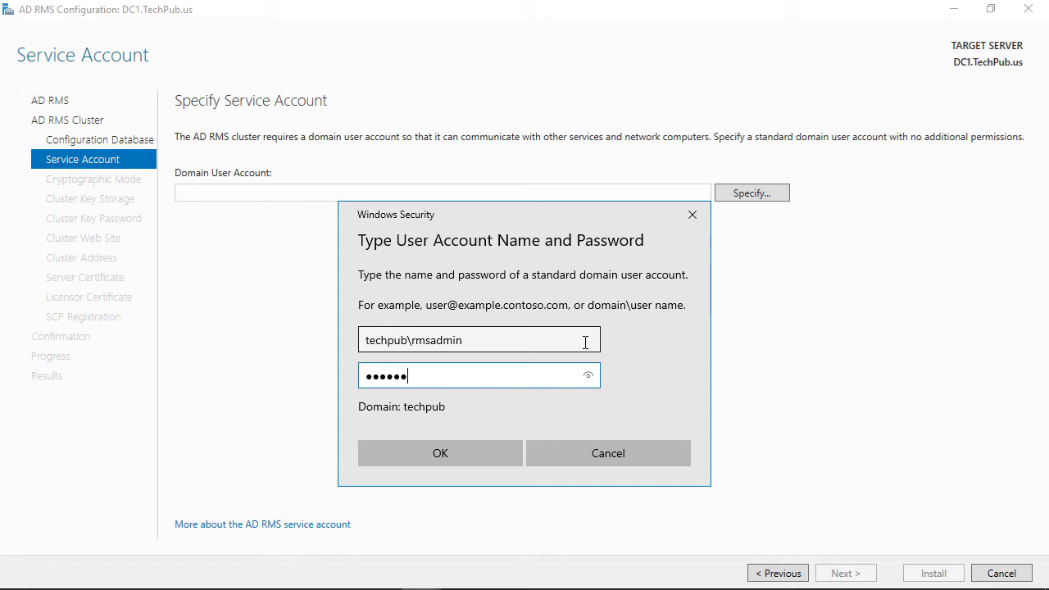
left_click(423, 453)
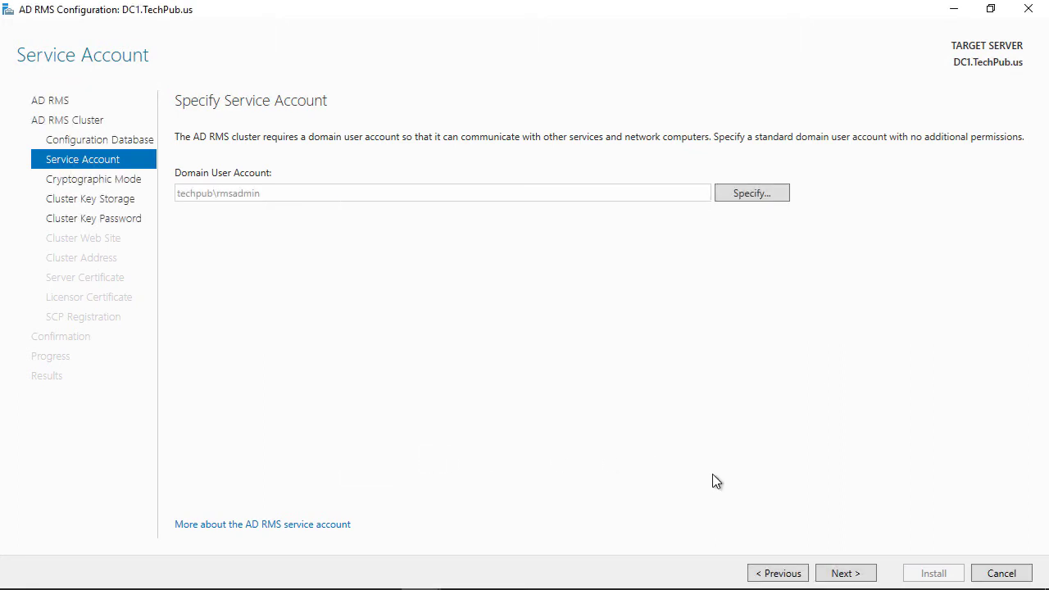
Keep Cryptographic Mode 2 and centrally managed AD RMS cluster key storage.
left_click(848, 574)
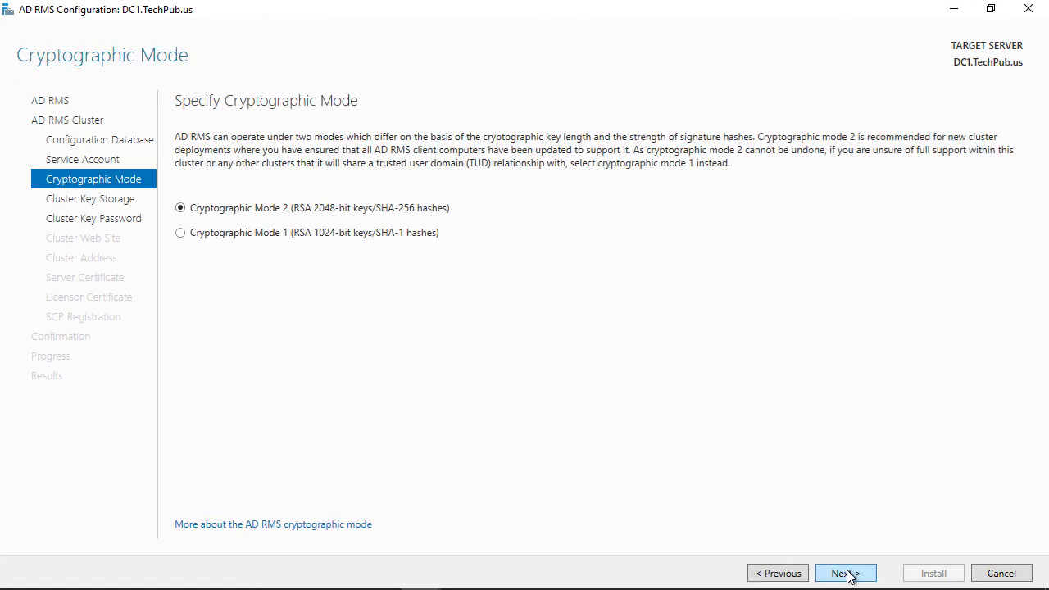
left_click(849, 575)
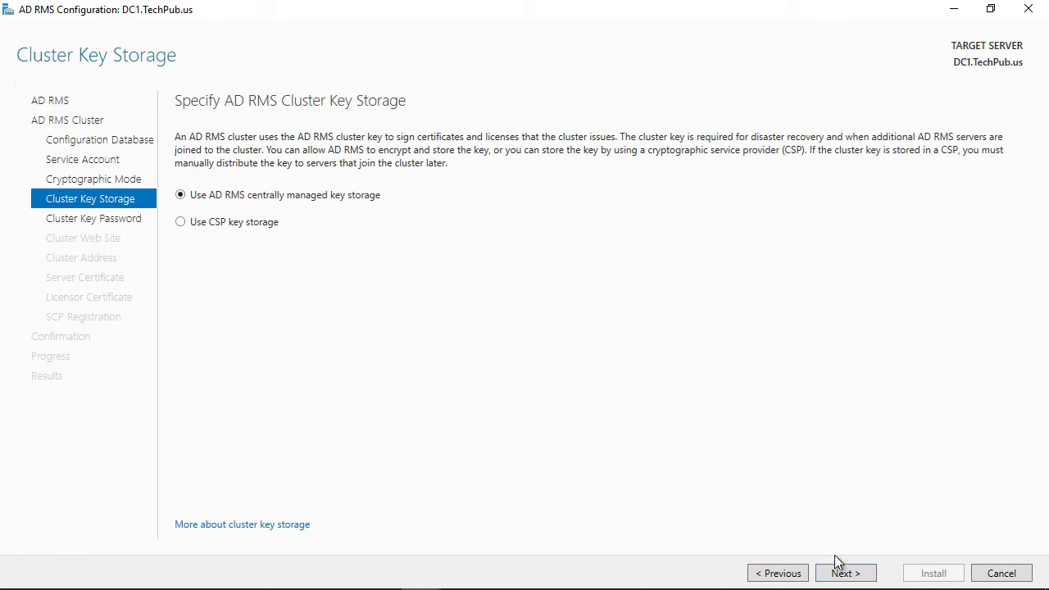
left_click(845, 574)
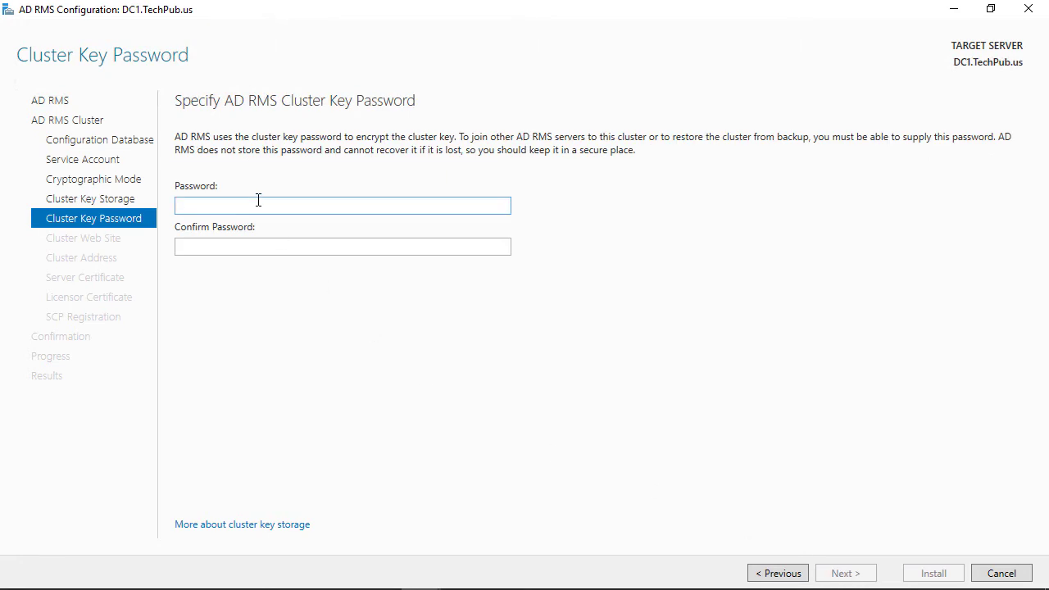
Set and confirm the cluster key password, and keep Default Web Site for the cluster.
type("Pa$$w0rd")
key("Tab")
type("Pa$$w0rd")
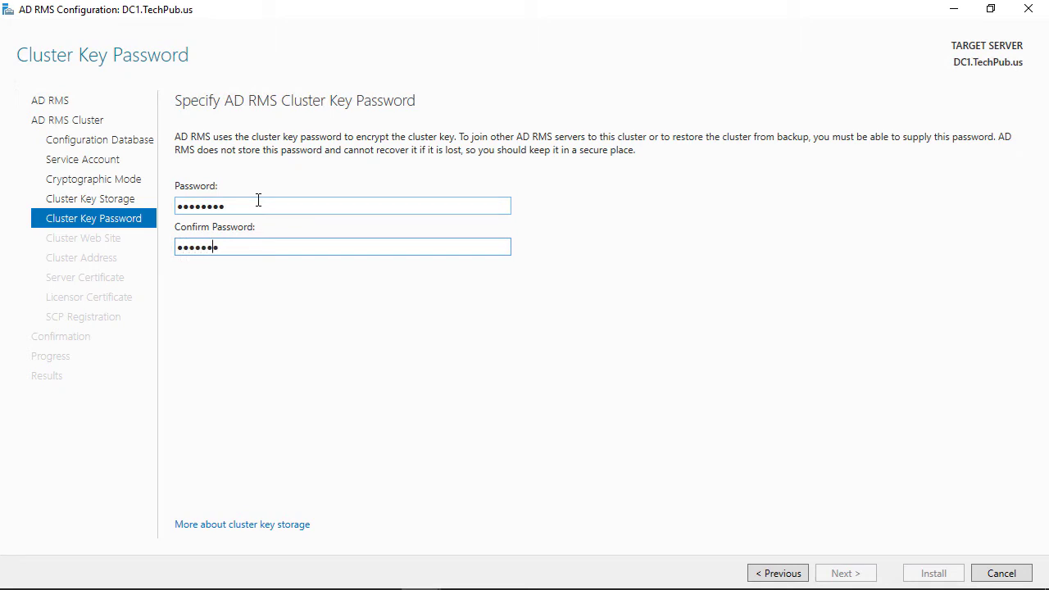
left_click(842, 573)
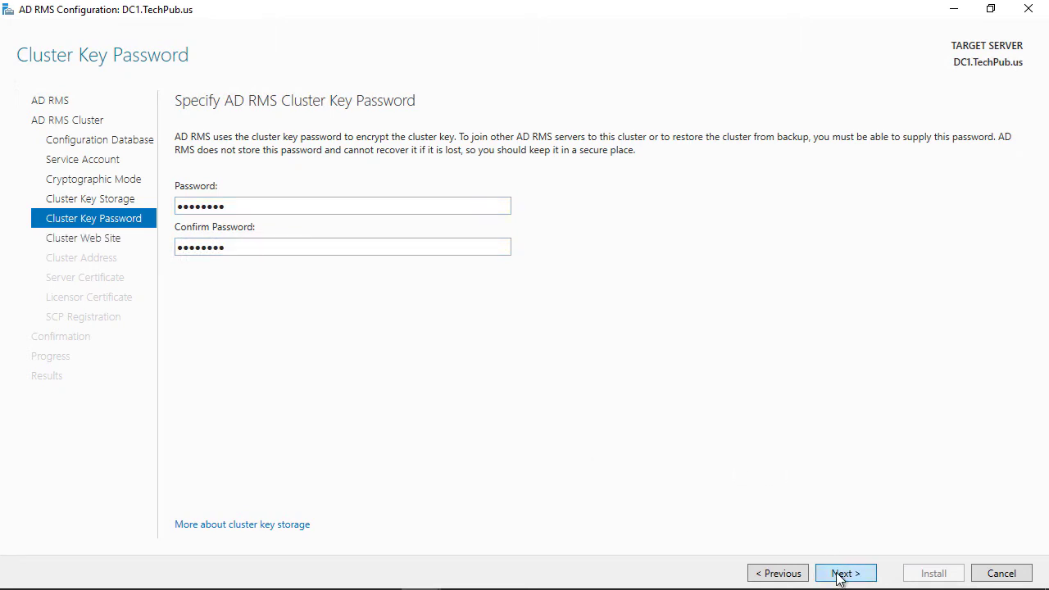
left_click(844, 576)
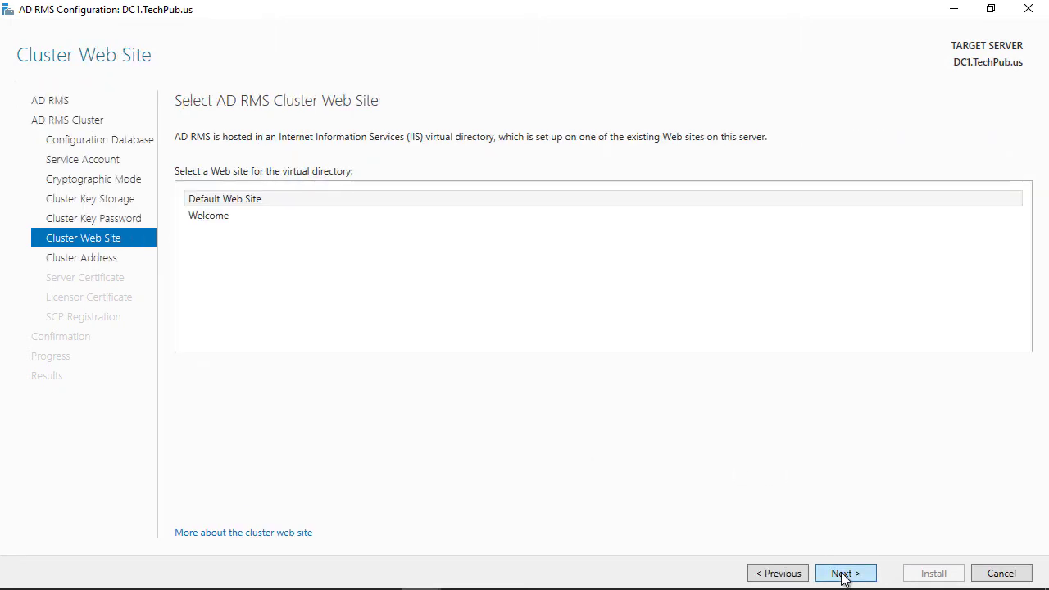
left_click(789, 574)
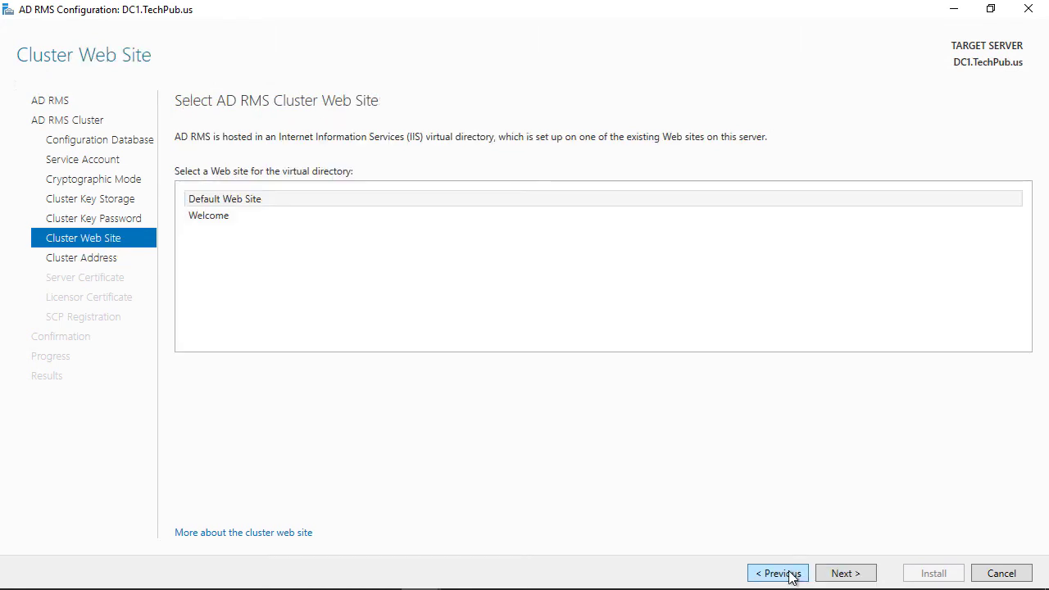
left_click(845, 574)
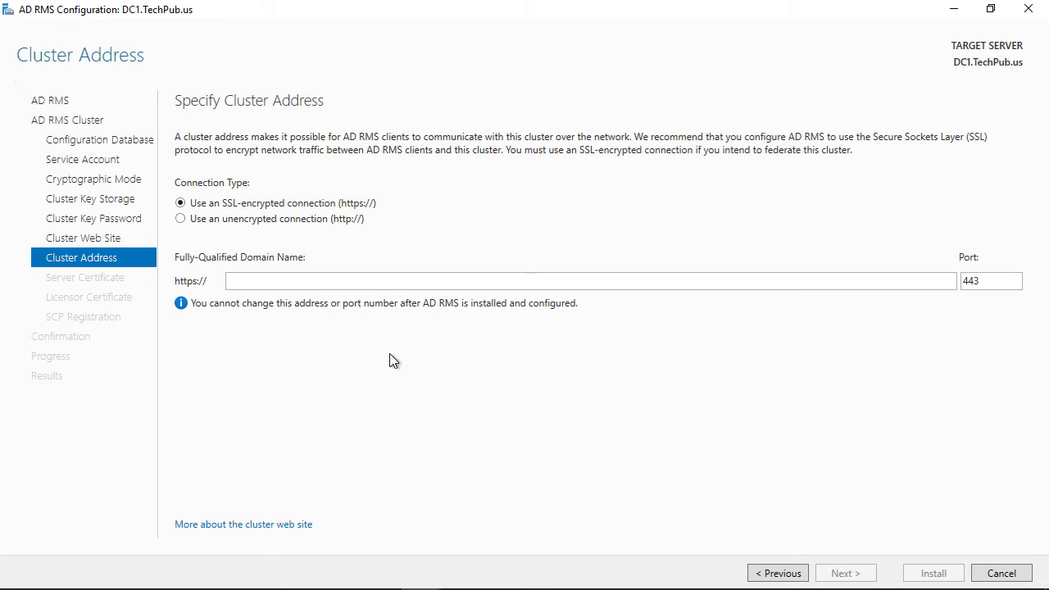
left_click(227, 226)
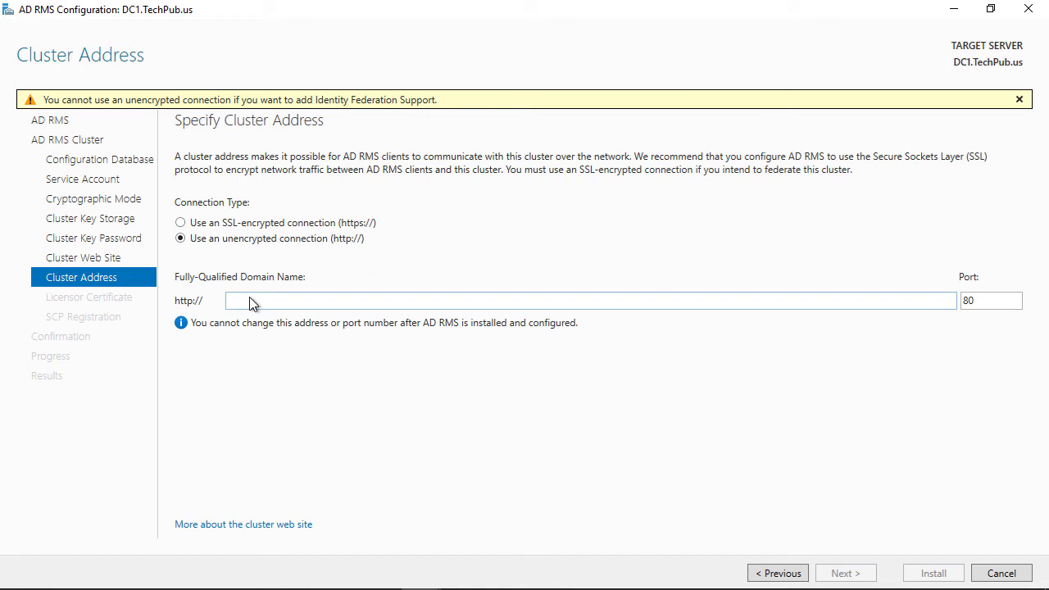
left_click(312, 300)
type("fileserver1")
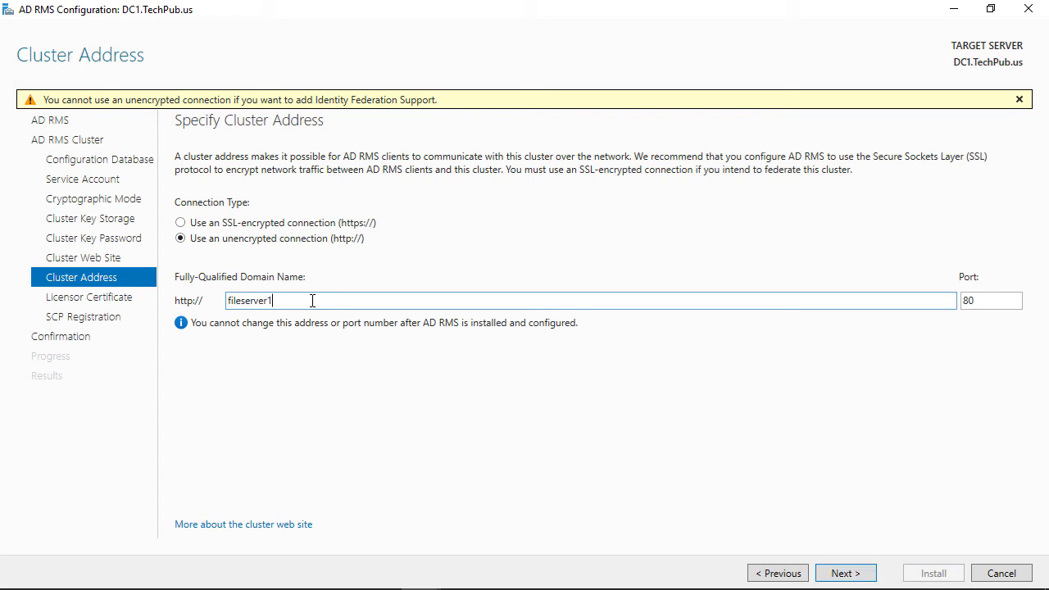
type(".techpub.us")
left_click(846, 575)
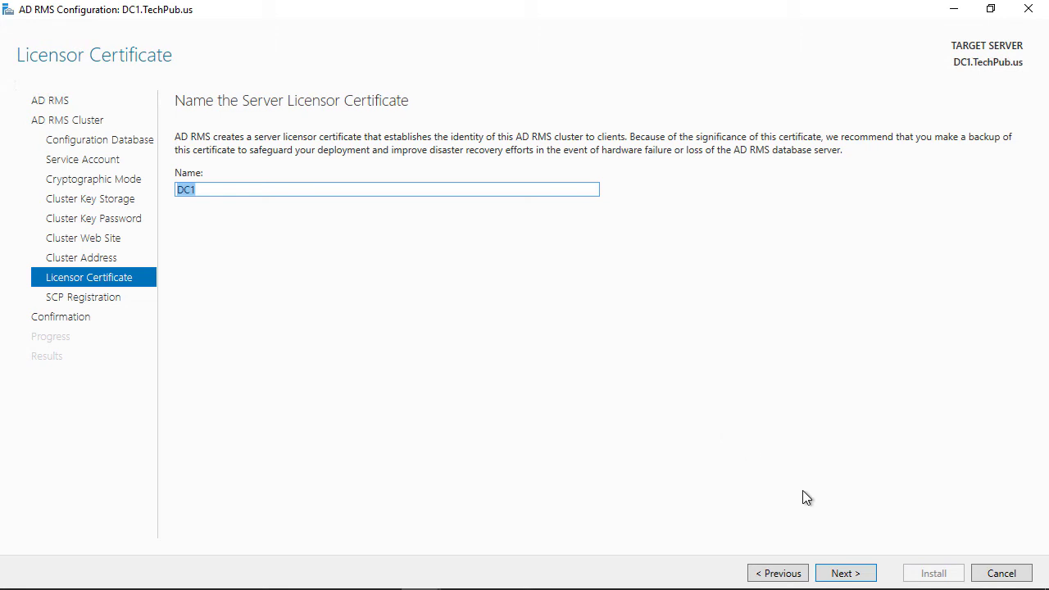
Keep DC1 as the licensor certificate, register the SCP now, and install the root cluster.
left_click(835, 572)
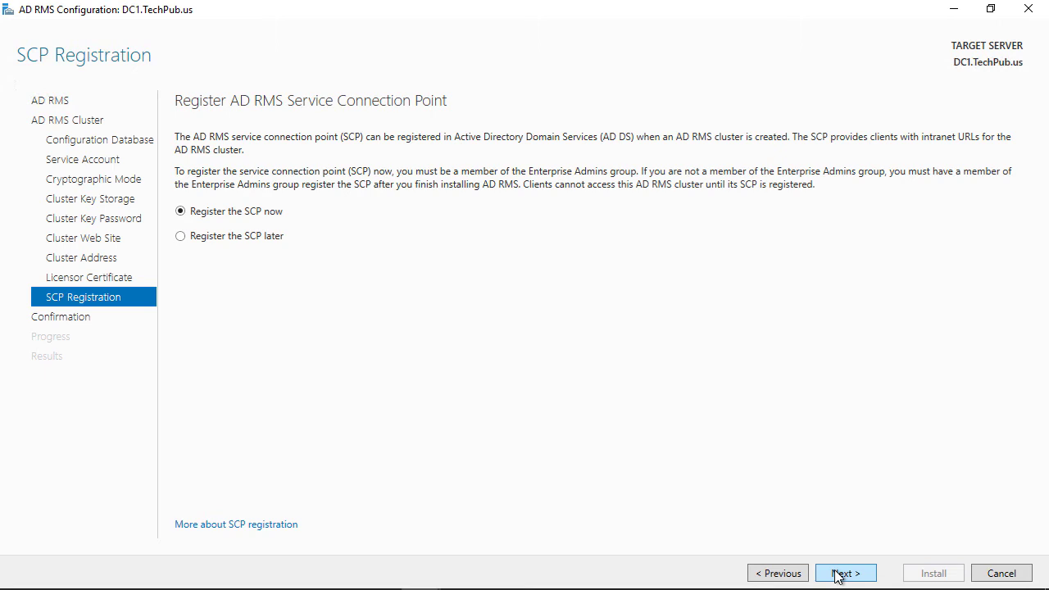
left_click(837, 573)
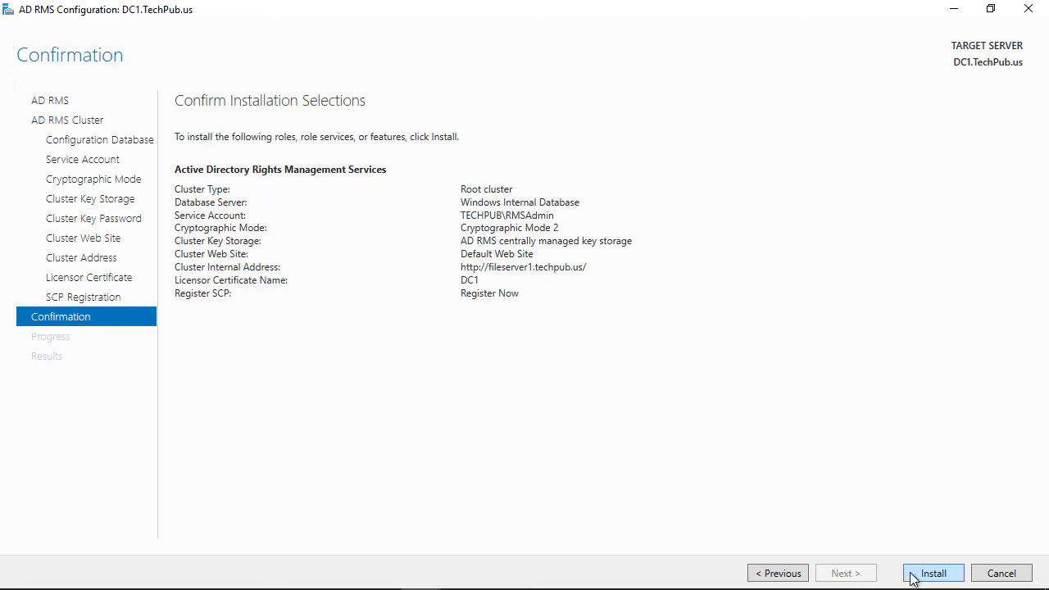
left_click(913, 579)
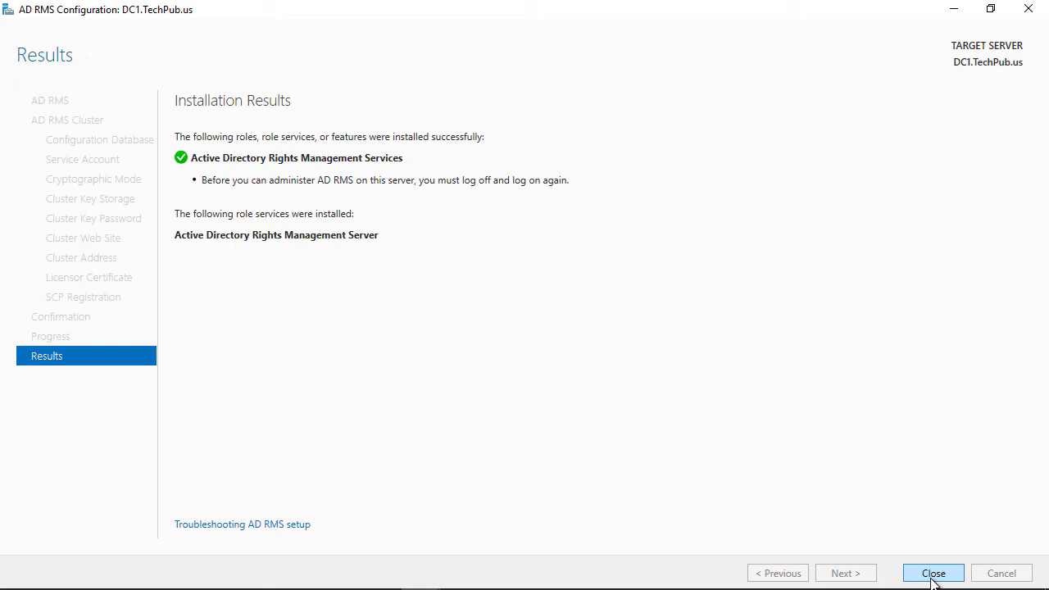
Close the finished wizard and launch the Active Directory Rights Management Services console from Tools.
left_click(933, 573)
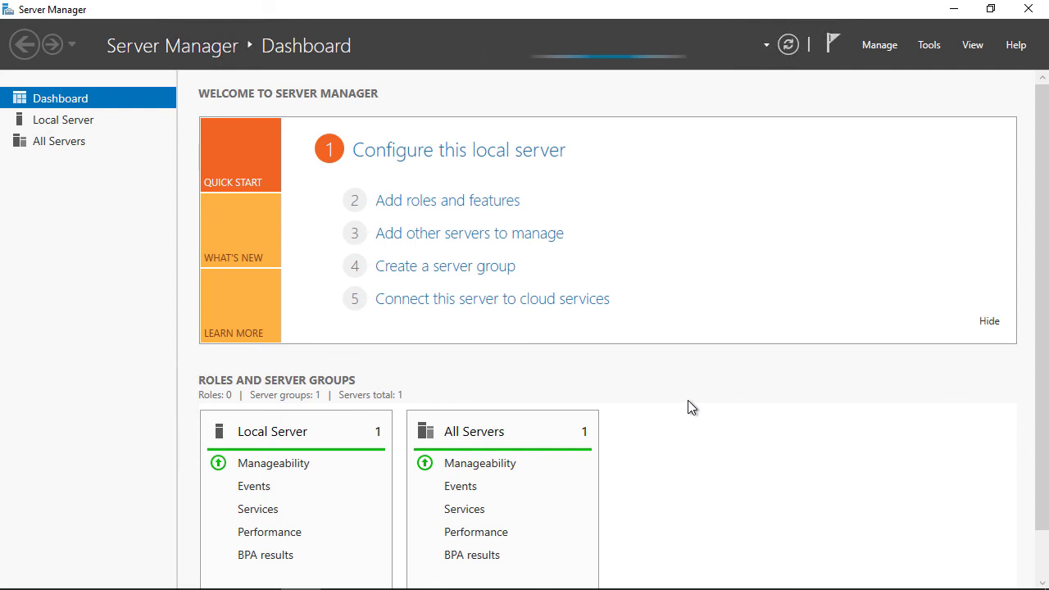
left_click(921, 45)
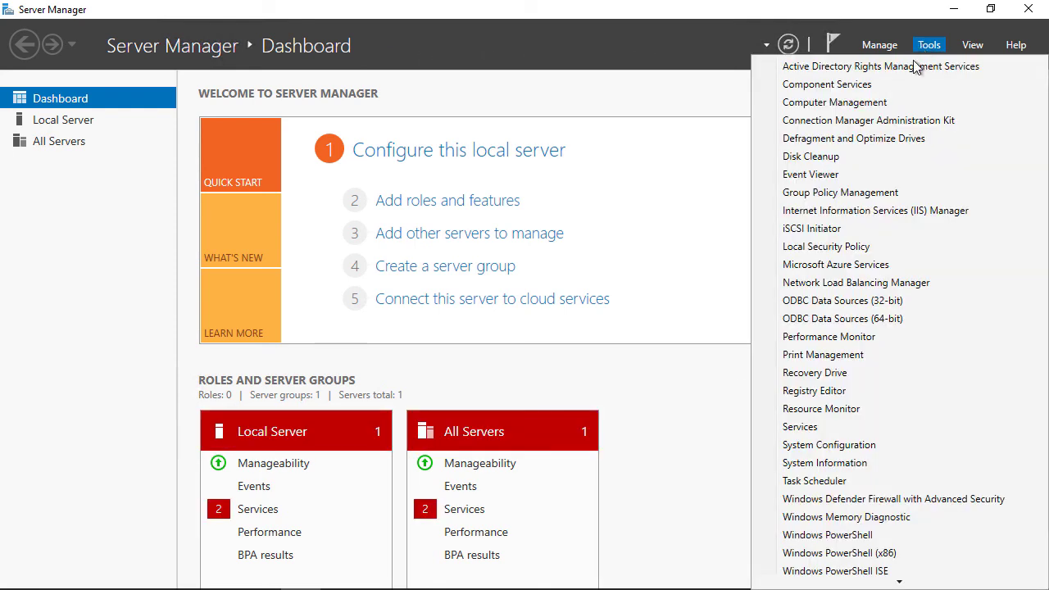
left_click(911, 67)
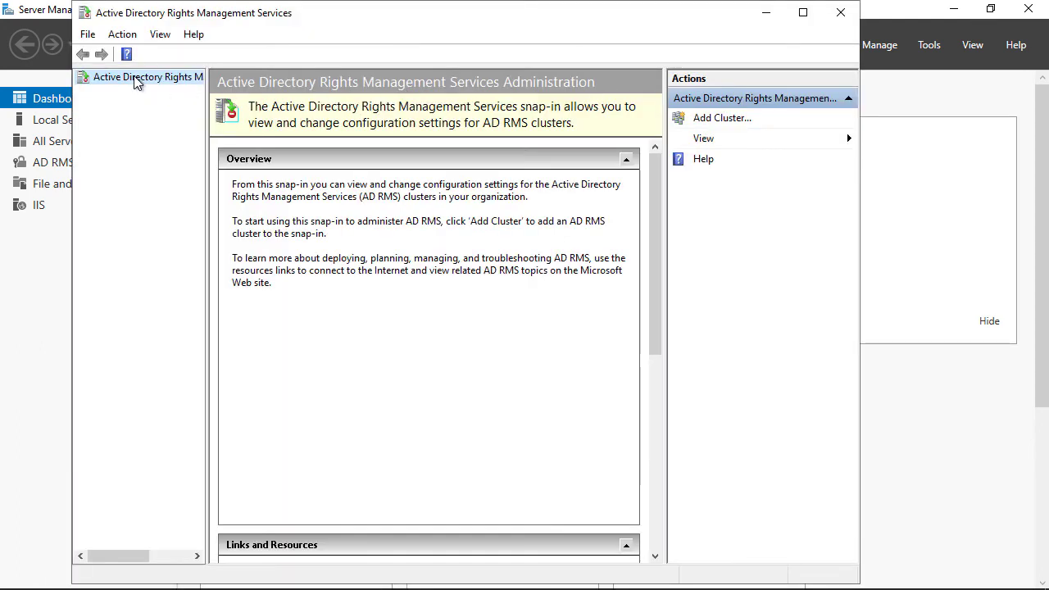
Add a cluster on the local computer over HTTP port 80, entering the connecting domain account's user name.
right_click(136, 78)
left_click(167, 87)
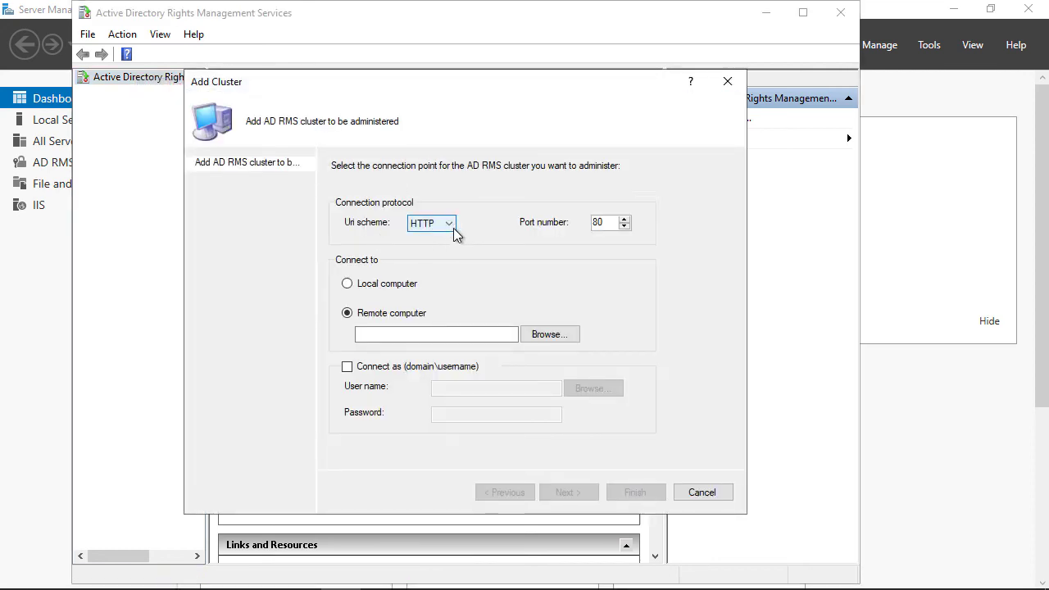
left_click(398, 284)
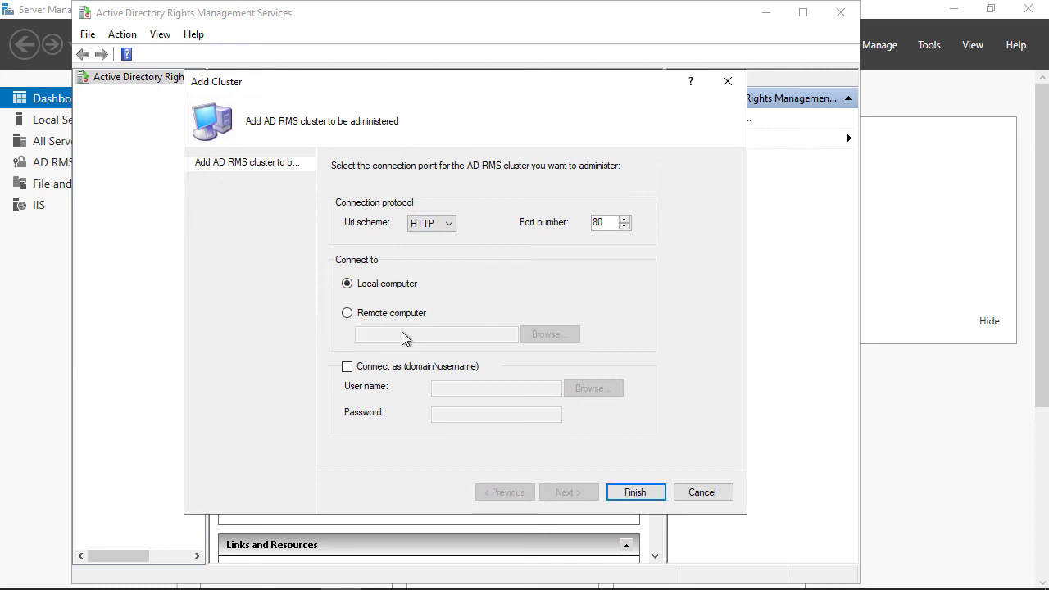
left_click(403, 370)
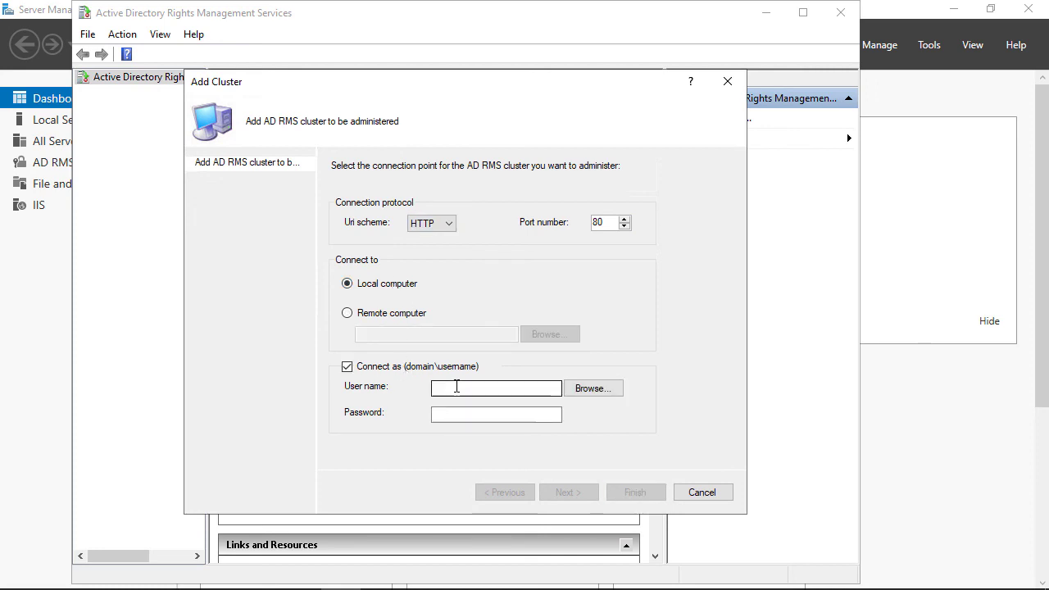
left_click(456, 387)
type("techpub\\ad")
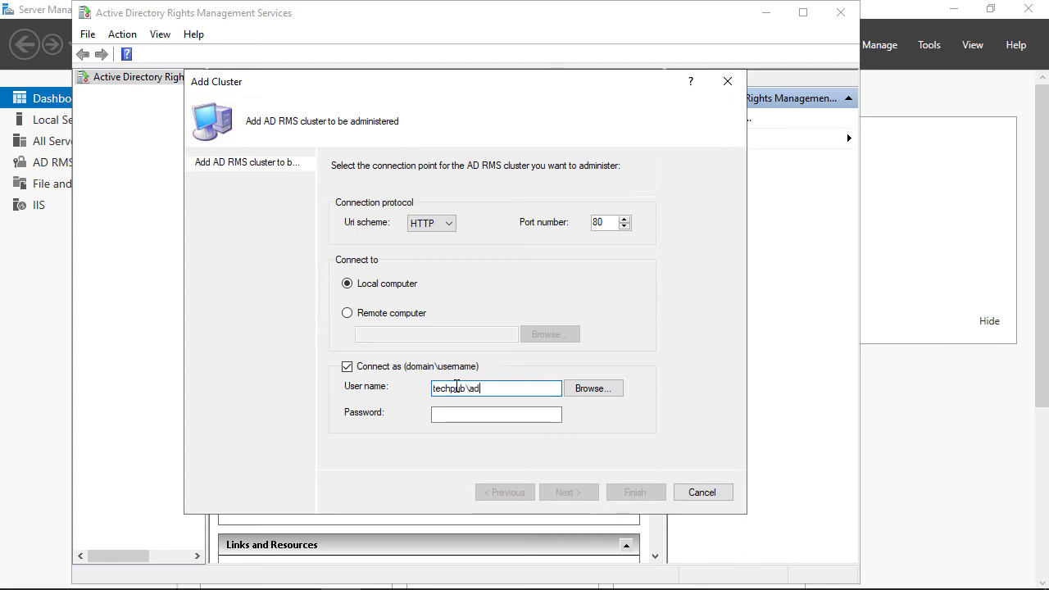
type("m")
key("BackSpace")
key("BackSpace")
key("BackSpace")
type("rmsadm")
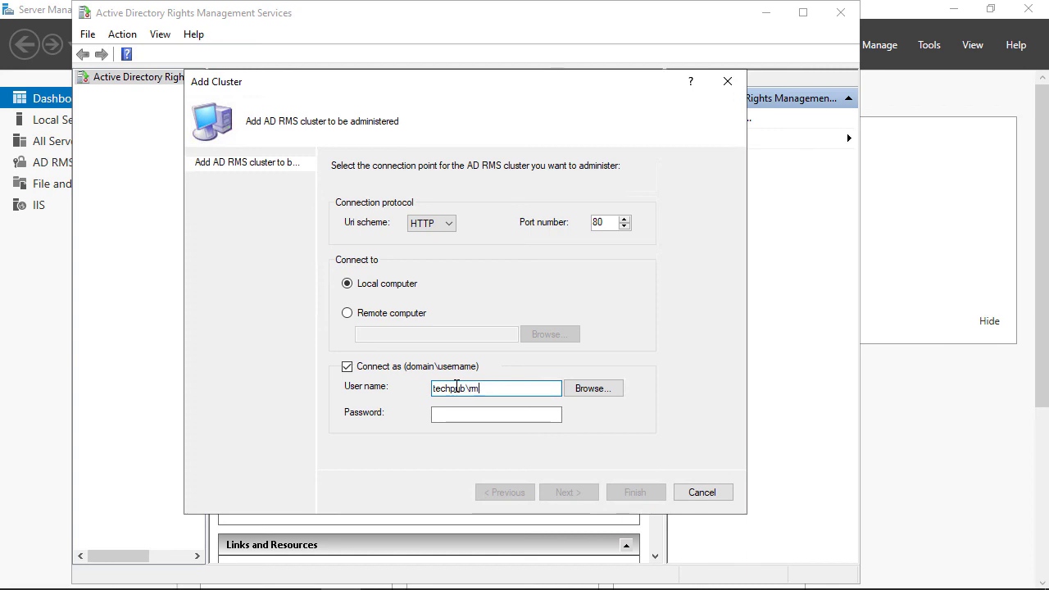